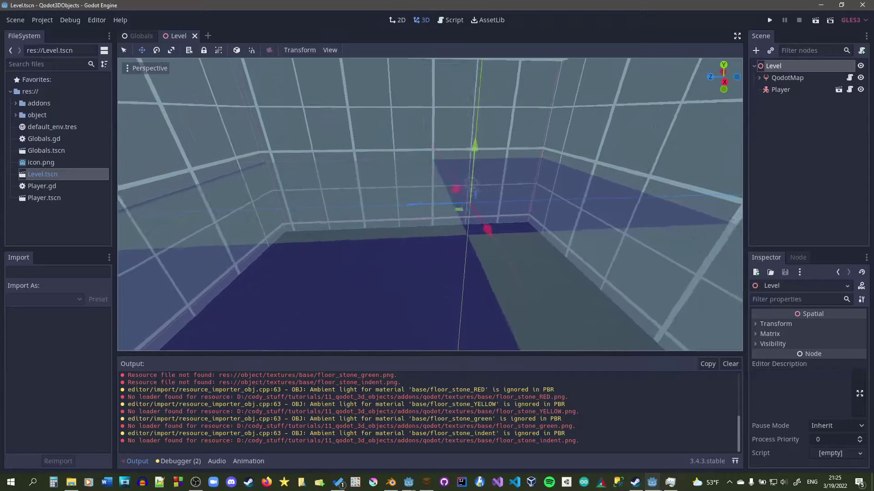
# Step: Test-run the project to preview the level, close the game window, and inspect the addons and object folders
pyautogui.click(769, 20)
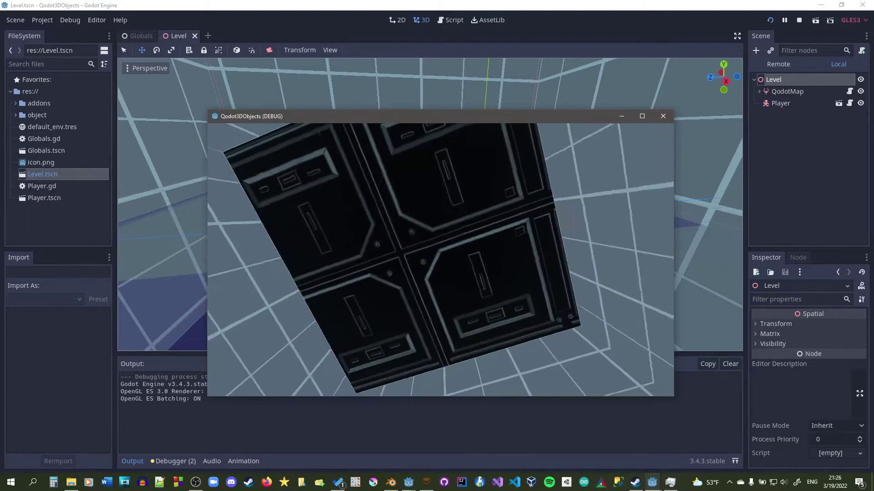
pyautogui.press('Escape')
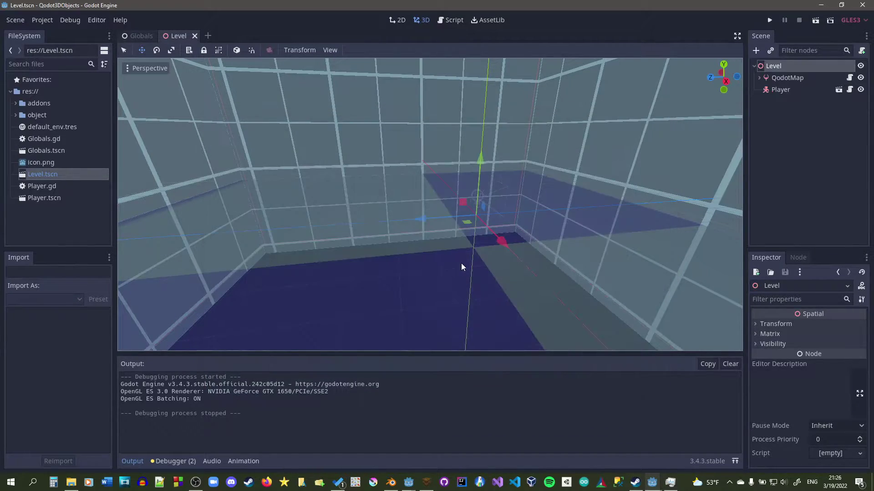
pyautogui.click(15, 104)
pyautogui.click(20, 127)
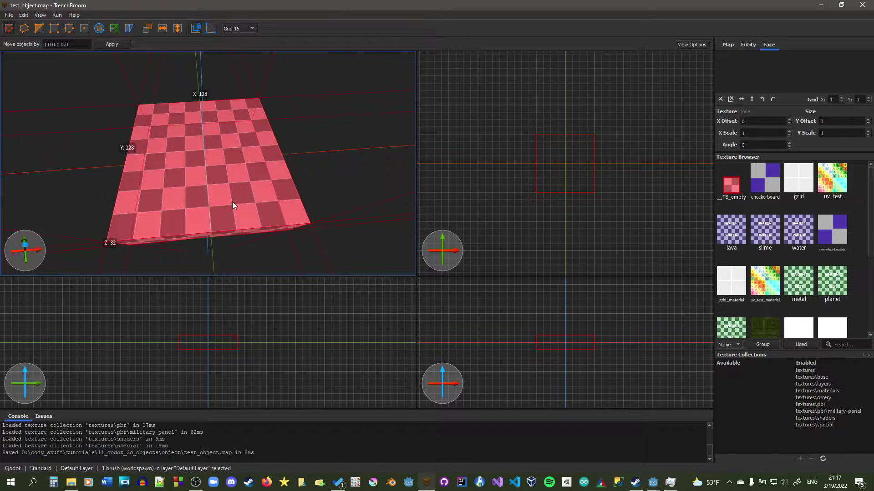
# Step: In TrenchBroom, clip the flat square brush in half along X = 0 with the Clip tool, keeping both halves
pyautogui.click(39, 29)
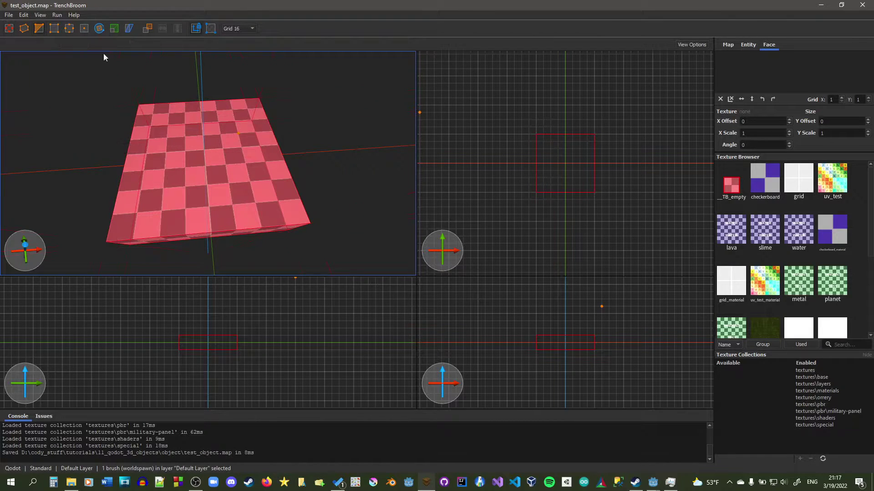
pyautogui.moveTo(200, 136); pyautogui.dragTo(211, 151)
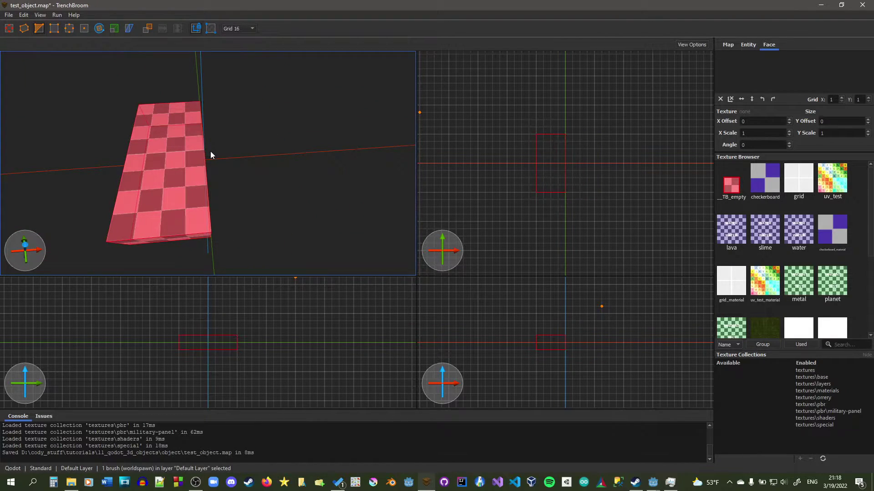
pyautogui.hotkey('ctrl', 'z')
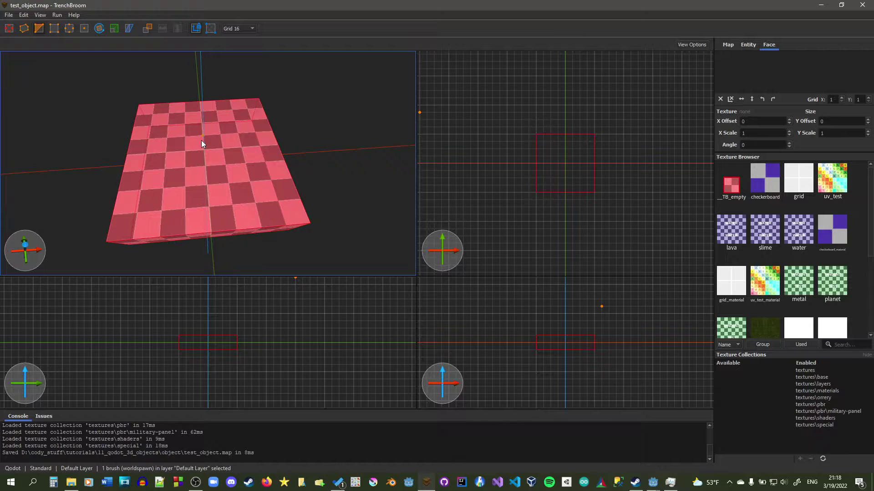
pyautogui.click(202, 141)
pyautogui.click(212, 159)
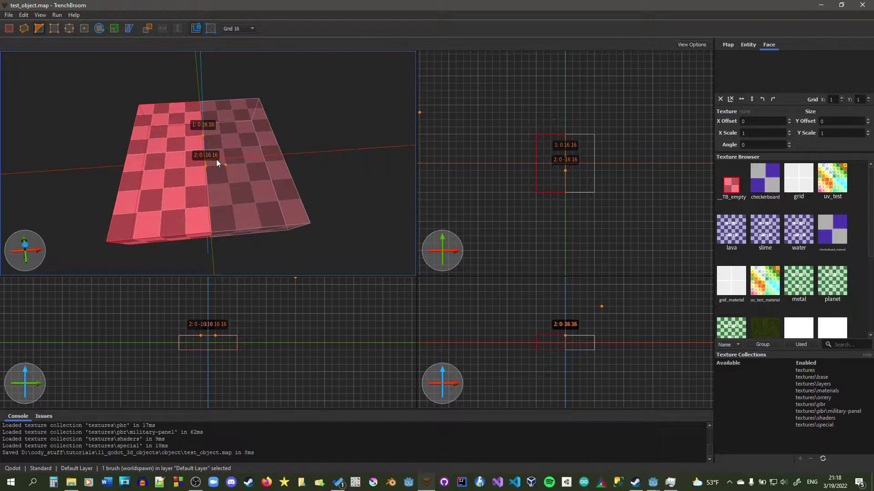
pyautogui.press('Tab')
pyautogui.press('Return')
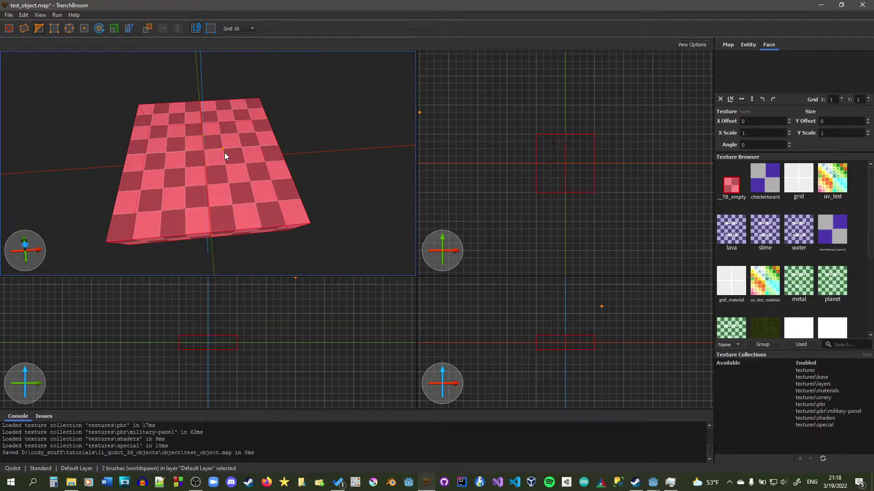
# Step: Clip both halves crosswise through the middle, keeping all four quarter brushes, and leave the Clip tool
pyautogui.click(225, 152)
pyautogui.click(240, 150)
pyautogui.press('Return')
pyautogui.moveTo(285, 178)
pyautogui.mouseDown(button='right')
pyautogui.moveTo(242, 200)
pyautogui.moveTo(282, 191)
pyautogui.moveTo(137, 70)
pyautogui.mouseUp(button='right')
pyautogui.click(10, 29)
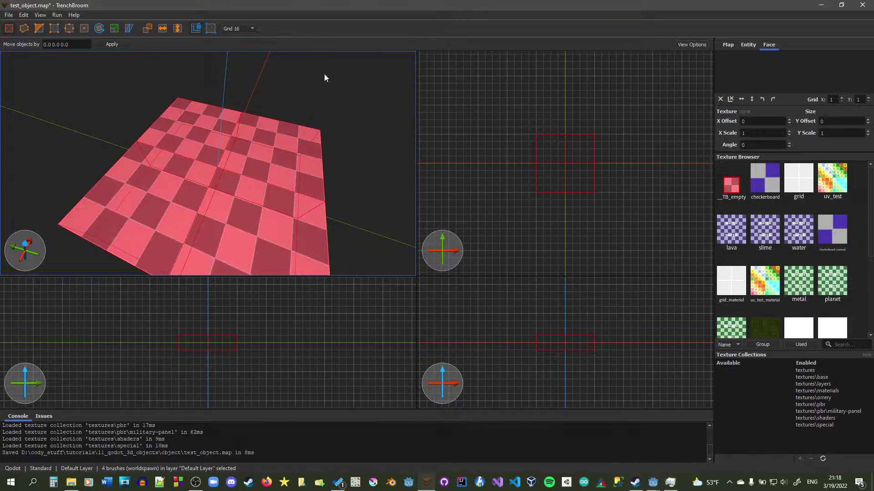
# Step: Look through the texture browser to see which textures are available for the brushes
pyautogui.scroll(-2, 834, 228)
pyautogui.scroll(2, 834, 229)
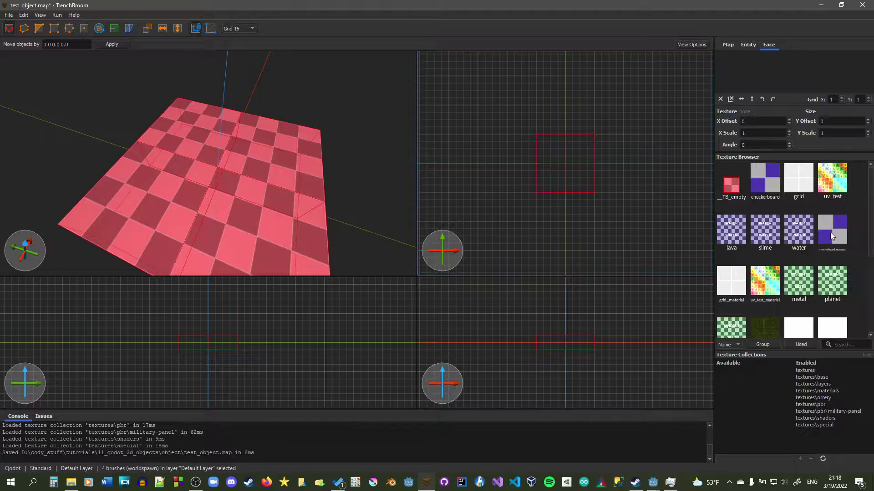
pyautogui.scroll(-3, 831, 232)
pyautogui.scroll(3, 794, 292)
pyautogui.scroll(1, 817, 258)
pyautogui.scroll(-3, 816, 255)
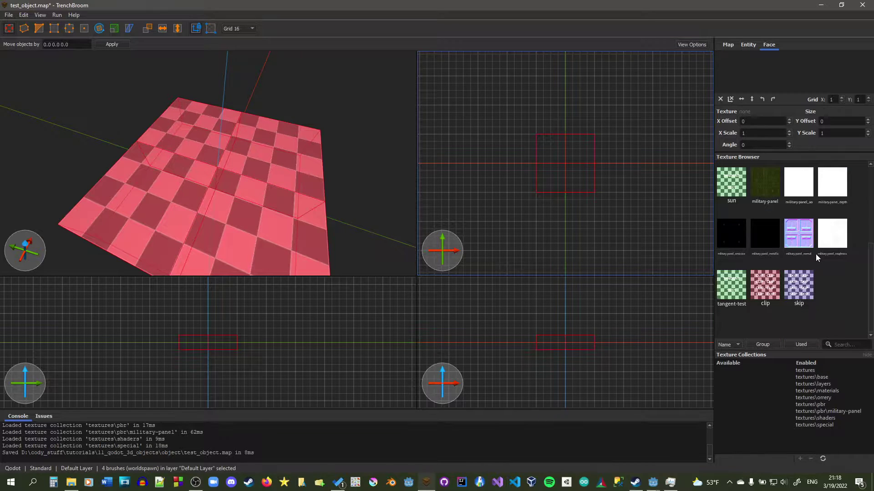
pyautogui.scroll(6, 286, 205)
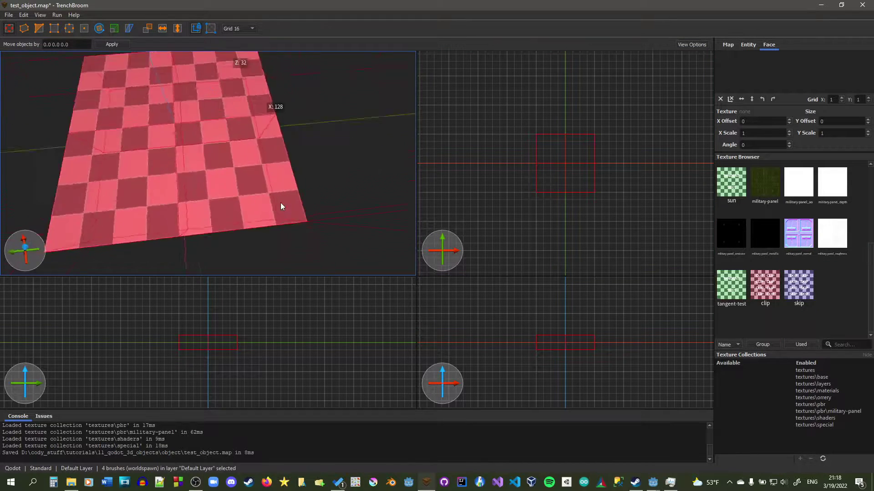
# Step: Examine the four quarter brushes up close from several angles in the 3D view
pyautogui.press('s')
pyautogui.moveTo(270, 193); pyautogui.dragTo(217, 191, button='right')
pyautogui.press('a')
pyautogui.press('w')
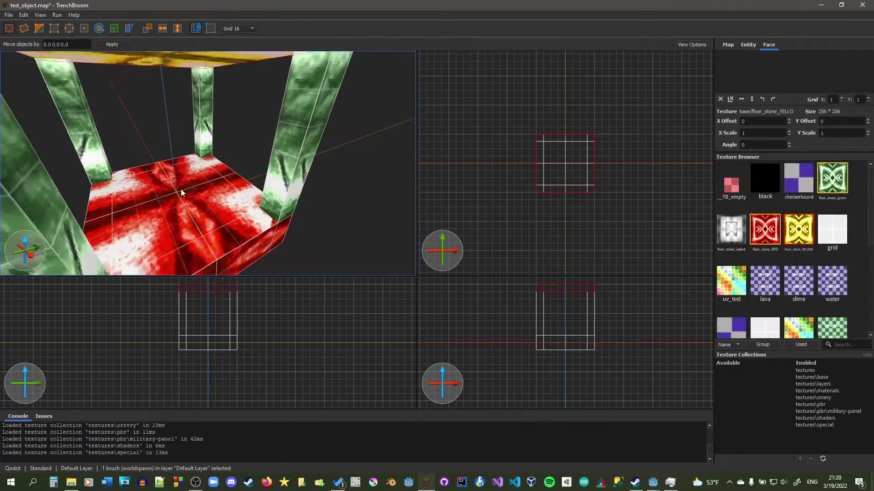
pyautogui.press('d')
pyautogui.press('s')
pyautogui.moveTo(181, 189); pyautogui.dragTo(159, 214, button='right')
pyautogui.press('w')
pyautogui.press('s')
pyautogui.scroll(1, 166, 208)
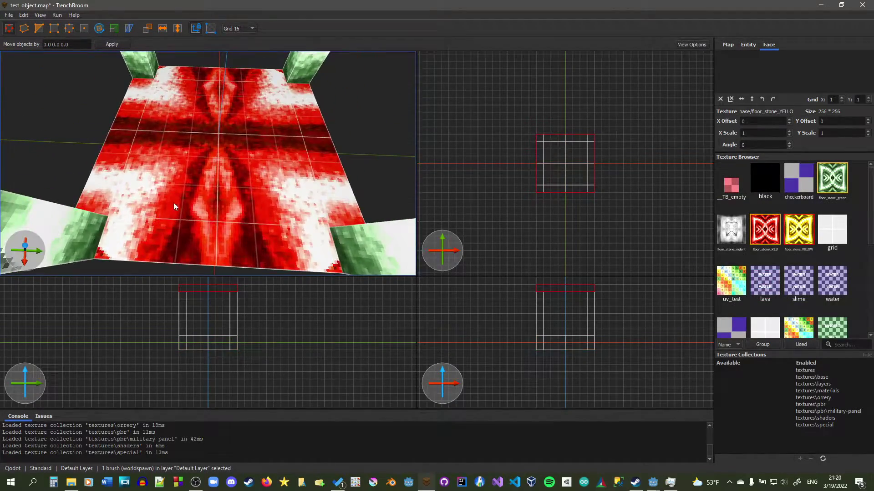
# Step: Draw a new brush shape on the structure's red floor with the Brush tool
pyautogui.click(27, 30)
pyautogui.moveTo(176, 171)
pyautogui.mouseDown()
pyautogui.moveTo(161, 132)
pyautogui.moveTo(187, 190)
pyautogui.mouseUp()
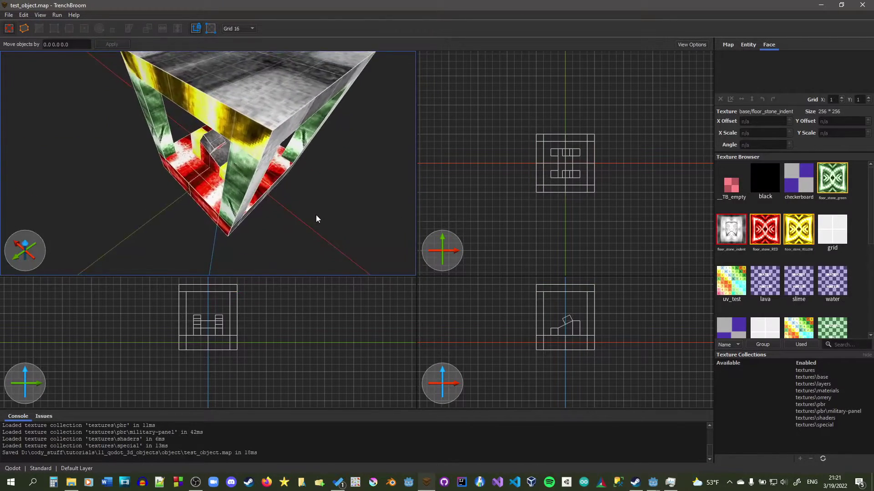
pyautogui.moveTo(316, 215)
pyautogui.mouseDown(button='right')
pyautogui.moveTo(373, 205)
pyautogui.moveTo(361, 206)
pyautogui.mouseUp(button='right')
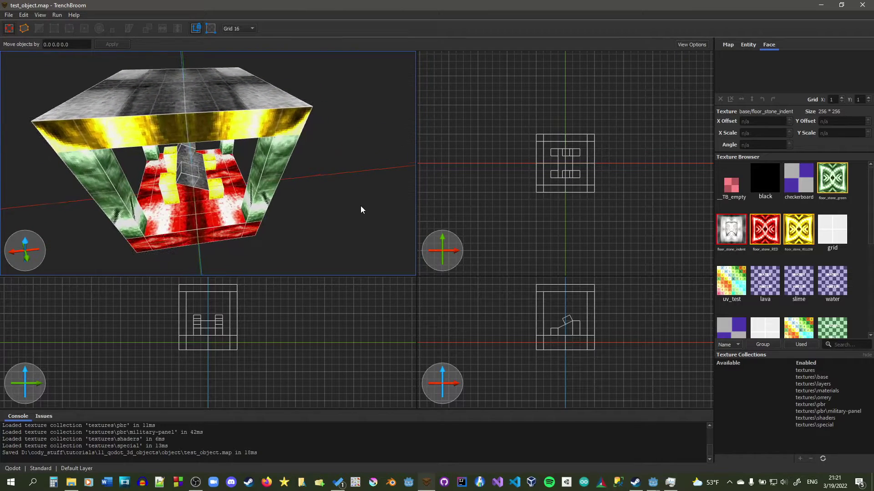
# Step: Export the map as the Wavefront OBJ file test_object.obj in the project's object folder
pyautogui.click(11, 17)
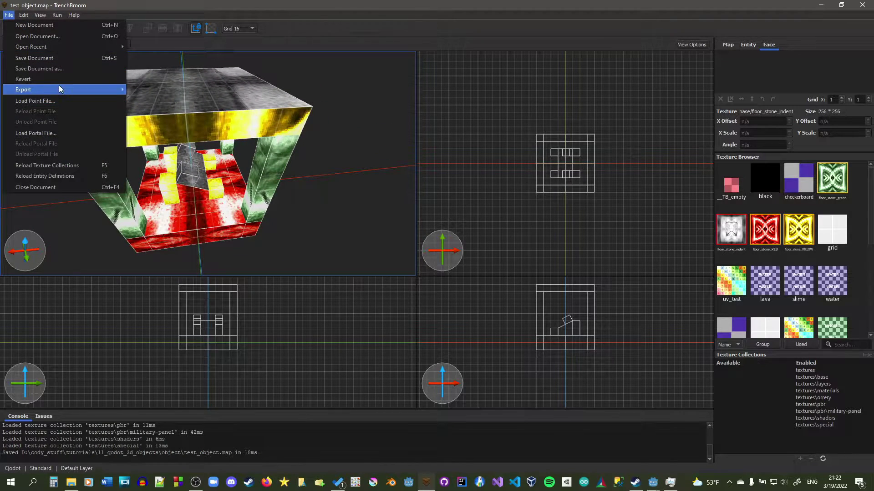
pyautogui.moveTo(59, 89)
pyautogui.click(160, 91)
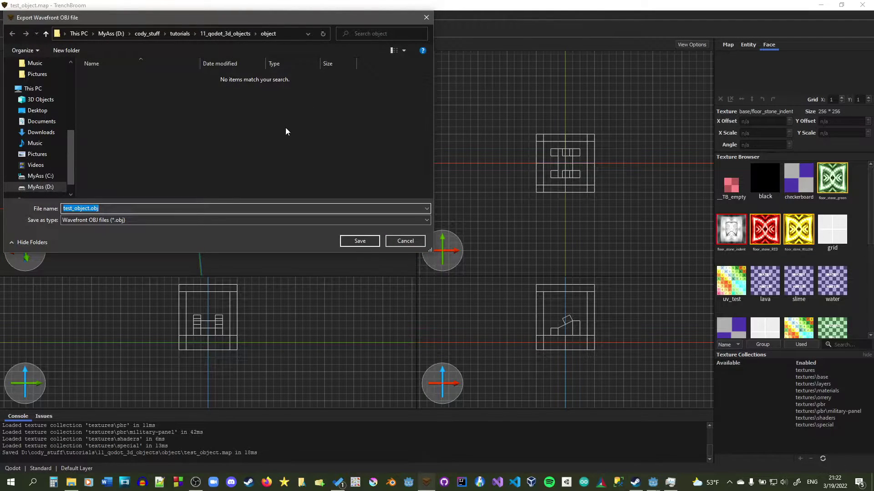
pyautogui.click(263, 128)
pyautogui.rightClick(208, 129)
pyautogui.moveTo(190, 265)
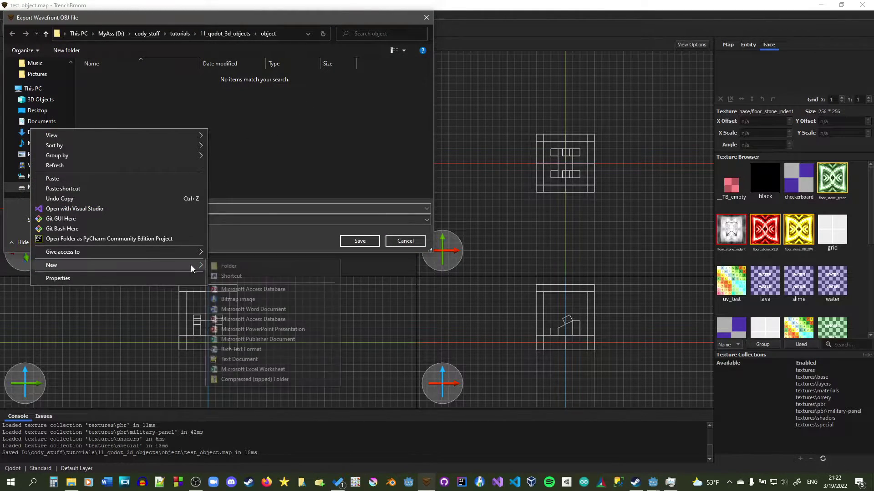
pyautogui.click(273, 212)
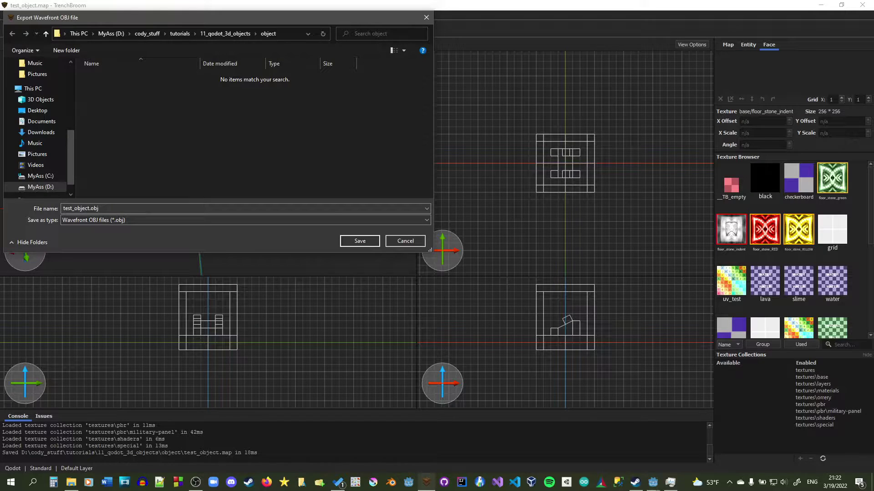
pyautogui.click(359, 242)
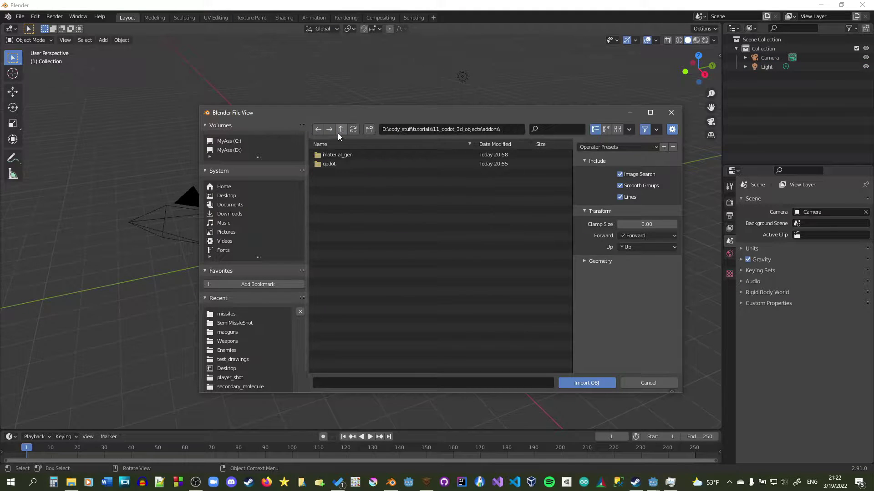
# Step: In Blender, import the exported OBJ model from the 11_qodot_3d_objects project's object folder
pyautogui.click(339, 131)
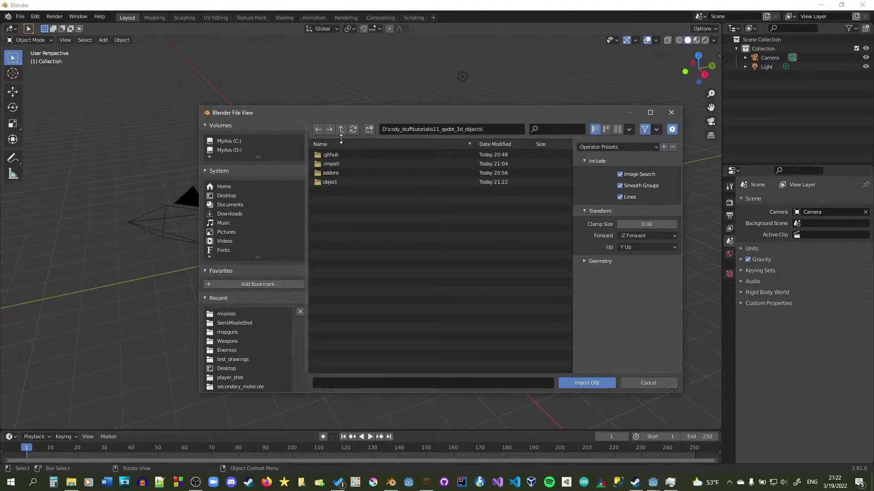
pyautogui.doubleClick(348, 182)
pyautogui.doubleClick(365, 164)
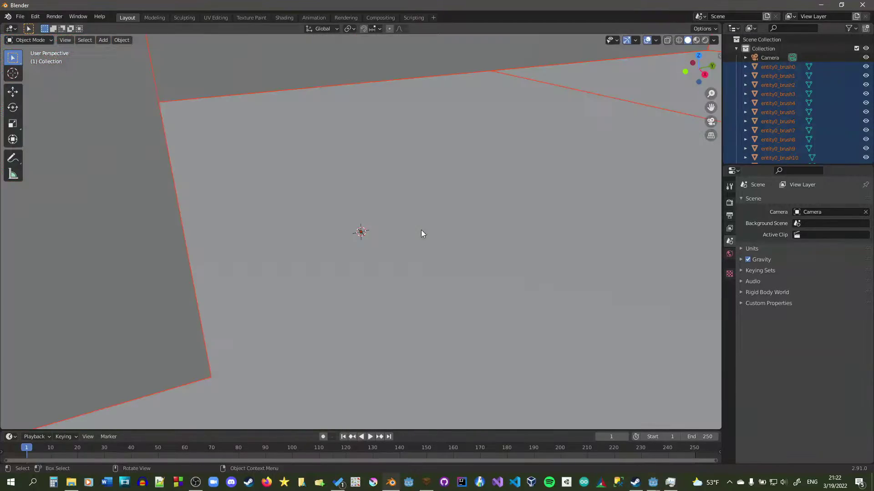
pyautogui.scroll(-15, 422, 231)
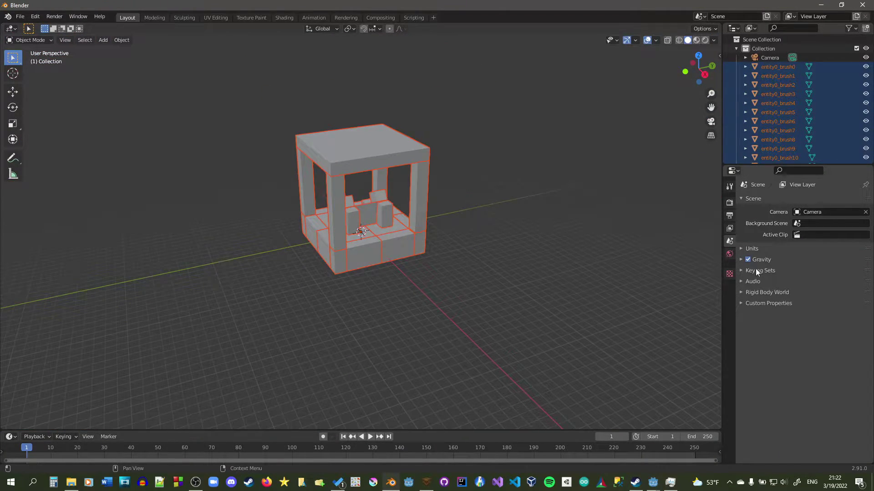
# Step: Try joining all imported brush objects into entity0_brush0, inspect the merged mesh, and undo the join
pyautogui.click(741, 250)
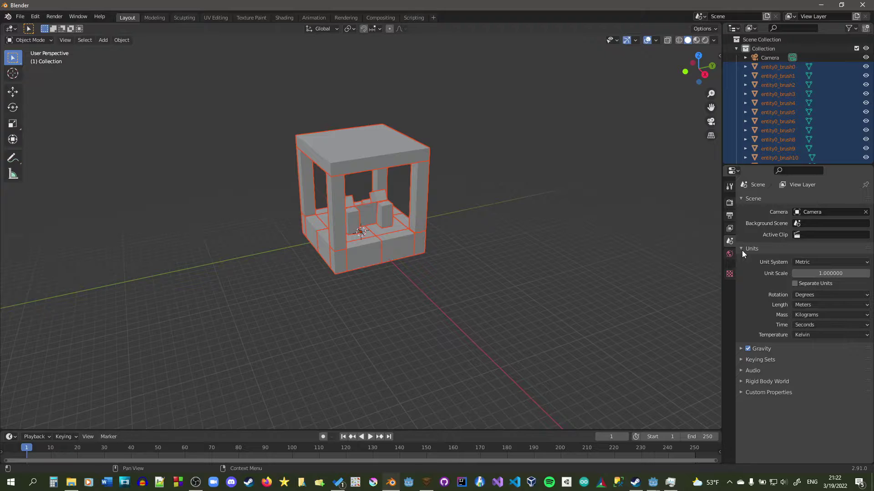
pyautogui.click(742, 249)
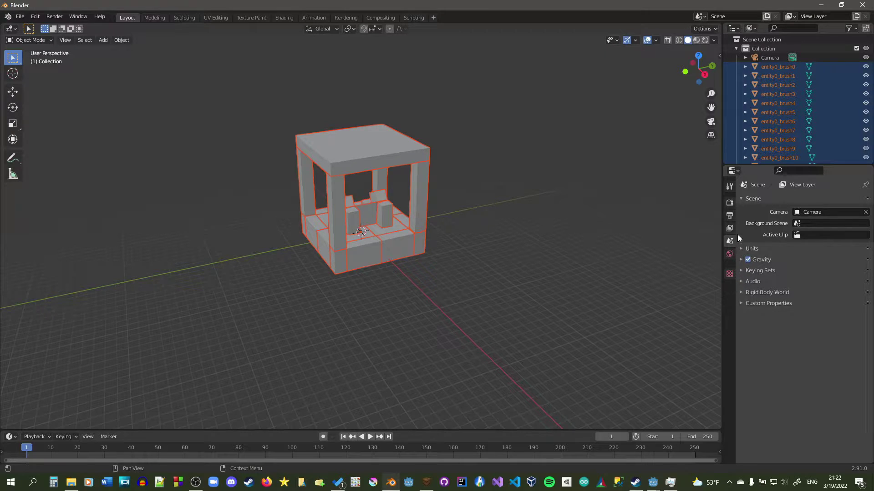
pyautogui.keyDown('ctrl'); pyautogui.click(778, 67); pyautogui.keyUp('ctrl')
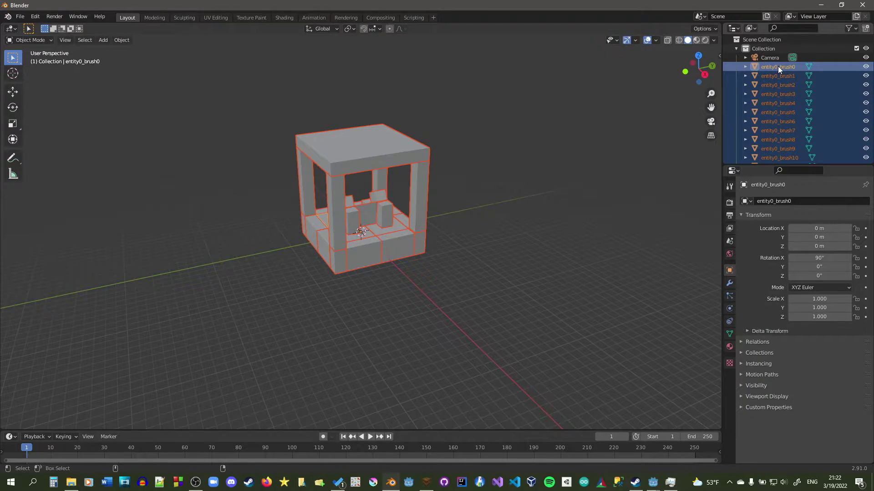
pyautogui.hotkey('ctrl', 'j')
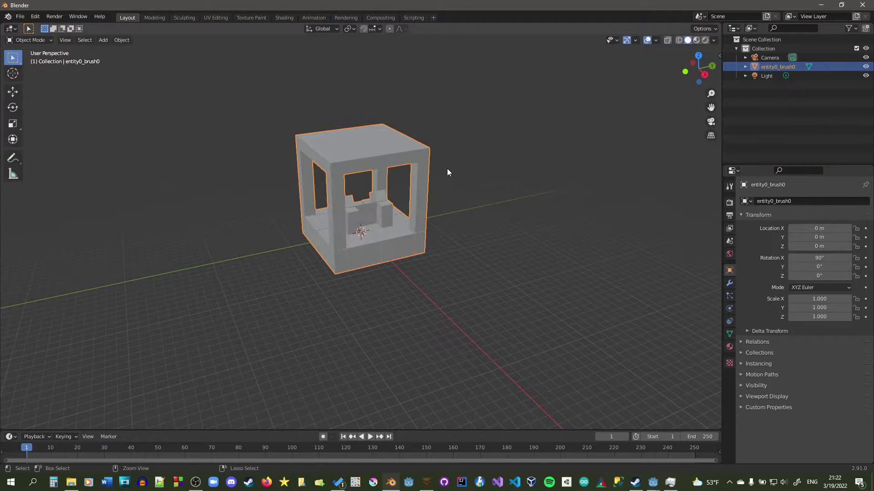
pyautogui.rightClick(506, 182)
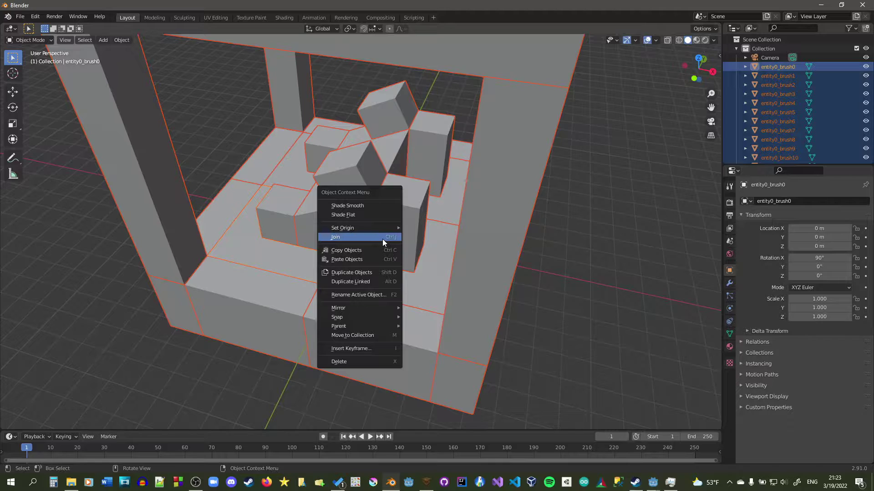
pyautogui.click(382, 237)
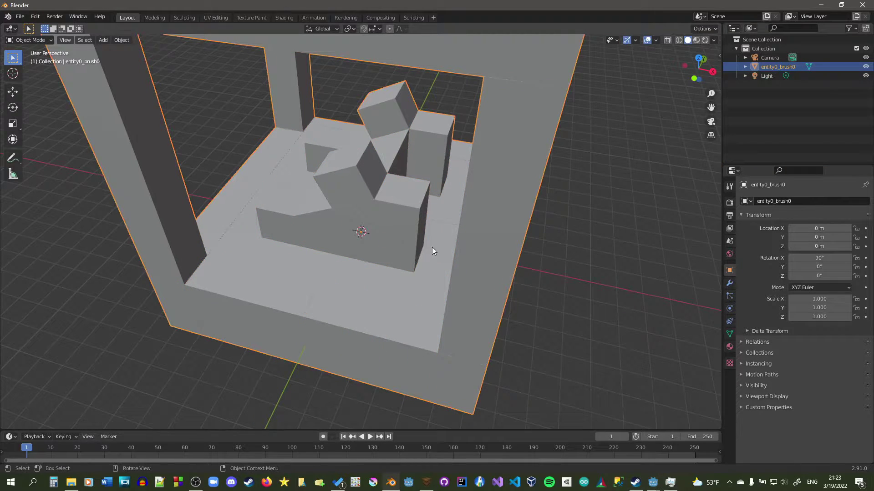
pyautogui.moveTo(374, 233); pyautogui.dragTo(423, 255, button='middle')
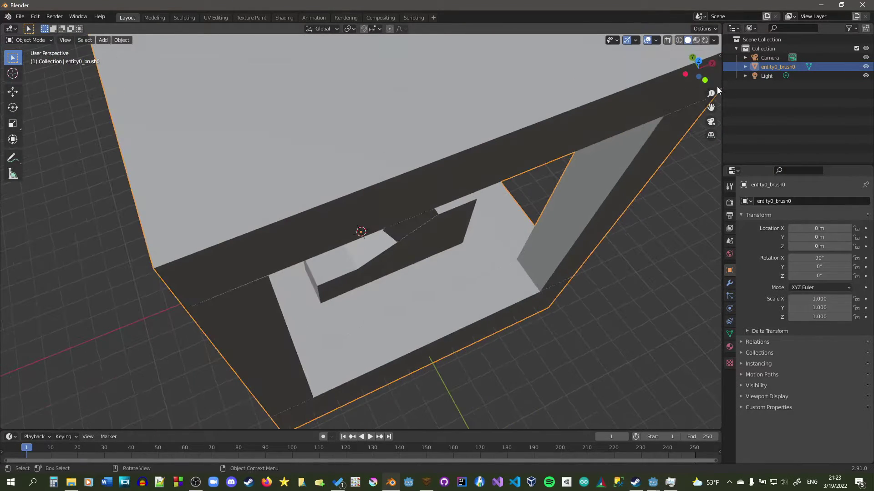
pyautogui.hotkey('ctrl', 'z')
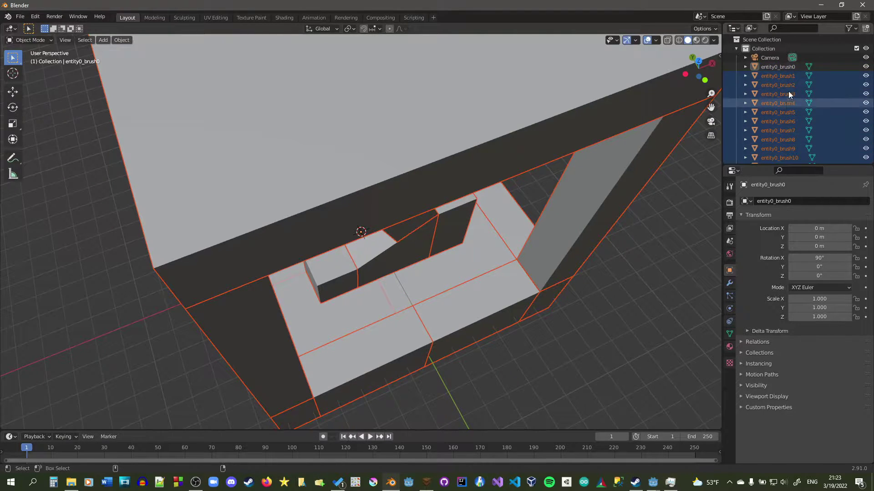
# Step: Join all the selected brush objects into one mesh with entity0_brush0 as the active object
pyautogui.rightClick(445, 207)
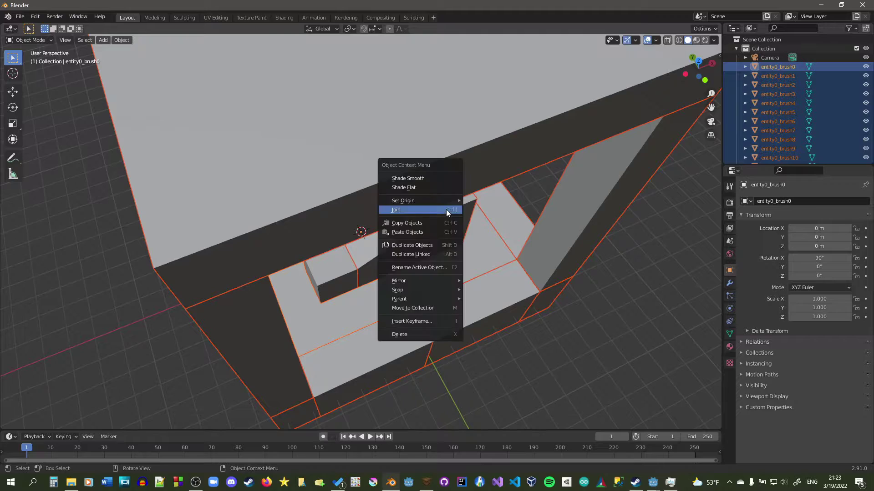
pyautogui.click(453, 212)
pyautogui.moveTo(520, 248)
pyautogui.mouseDown(button='middle')
pyautogui.moveTo(550, 187)
pyautogui.moveTo(534, 228)
pyautogui.moveTo(425, 211)
pyautogui.moveTo(493, 230)
pyautogui.mouseUp(button='middle')
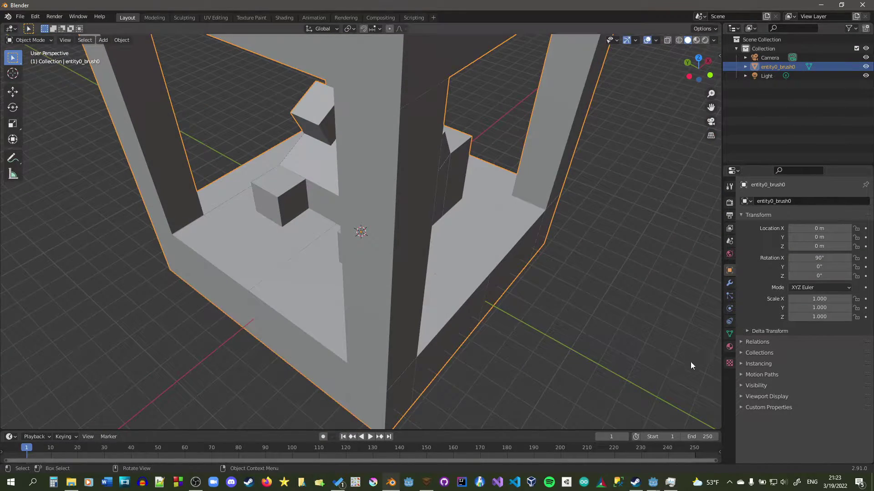
# Step: Open the joined object's material properties and examine its material slots and base color texture
pyautogui.click(730, 347)
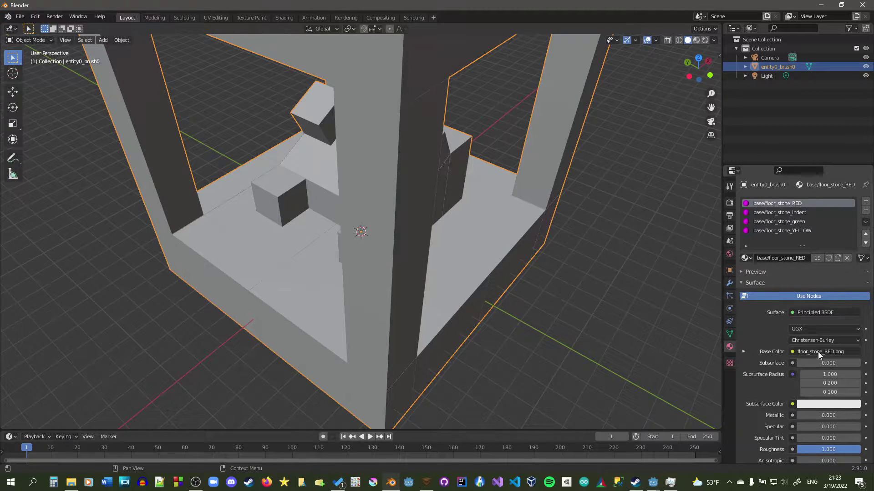
pyautogui.moveTo(478, 227)
pyautogui.mouseDown(button='middle')
pyautogui.moveTo(402, 214)
pyautogui.moveTo(503, 189)
pyautogui.moveTo(485, 242)
pyautogui.moveTo(432, 203)
pyautogui.moveTo(393, 239)
pyautogui.mouseUp(button='middle')
pyautogui.moveTo(669, 385); pyautogui.dragTo(495, 296, button='middle')
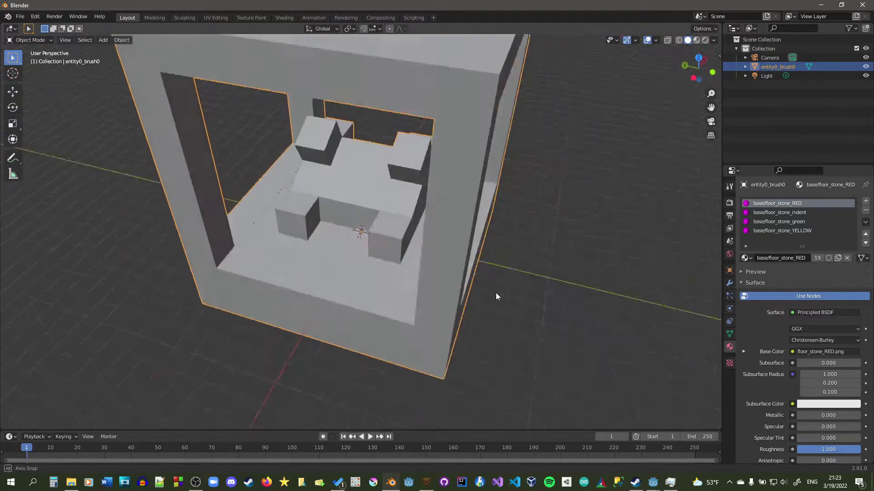
# Step: Load floor_stone_RED.png as the base color texture of the base/floor_stone_RED material and display the viewport in material preview shading
pyautogui.click(828, 351)
pyautogui.click(661, 260)
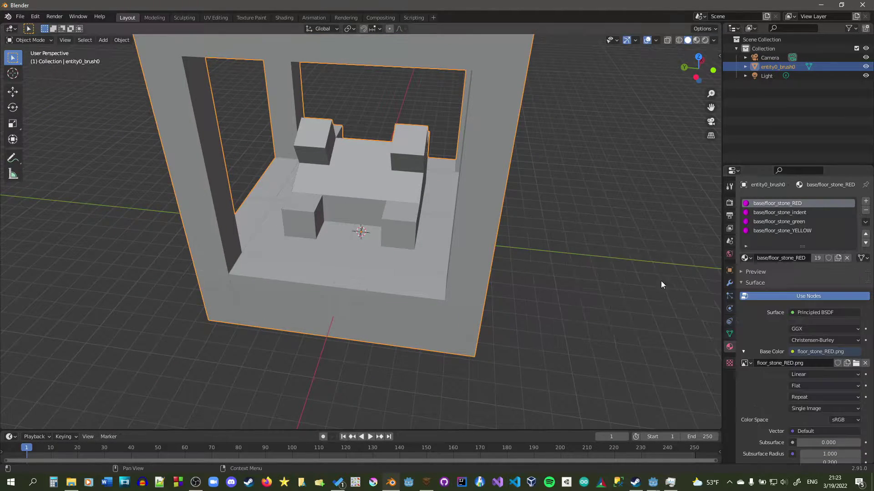
pyautogui.click(856, 363)
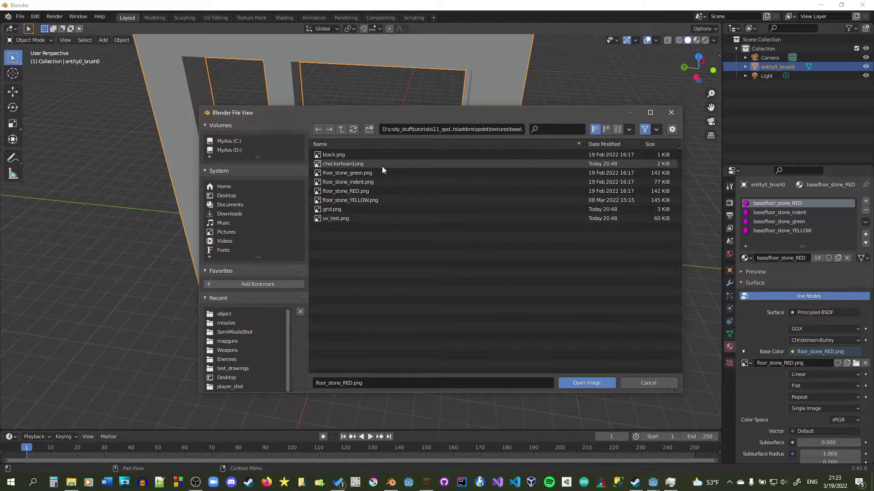
pyautogui.doubleClick(374, 193)
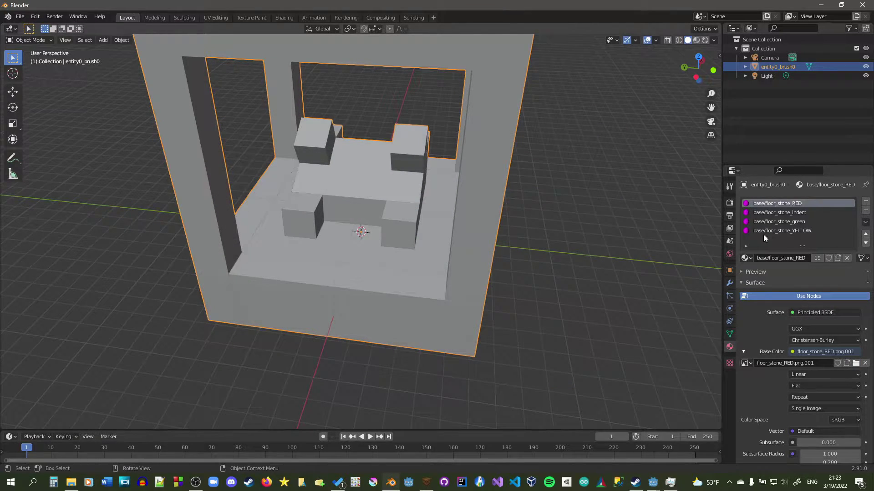
pyautogui.click(697, 41)
# Step: Load the matching floor_stone images as base color textures for the indent, green and YELLOW materials, and inspect the textured object
pyautogui.click(790, 213)
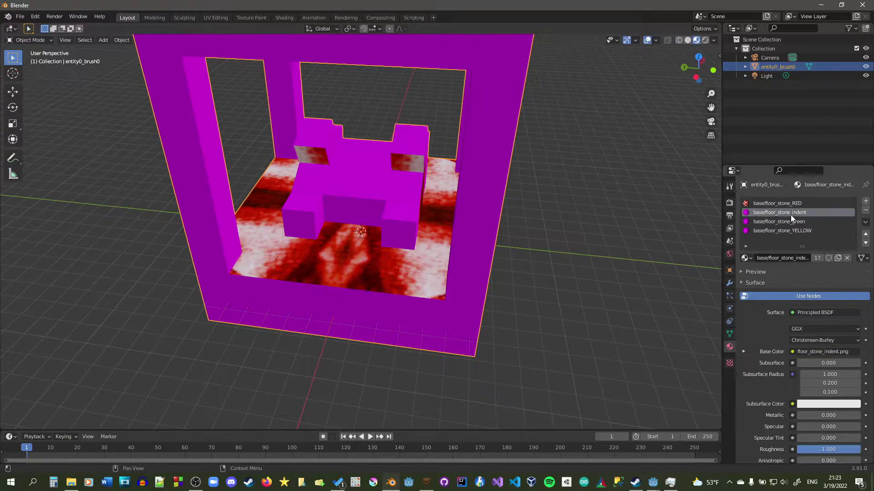
pyautogui.click(781, 230)
pyautogui.moveTo(438, 242); pyautogui.dragTo(408, 241, button='middle')
pyautogui.scroll(-4, 393, 235)
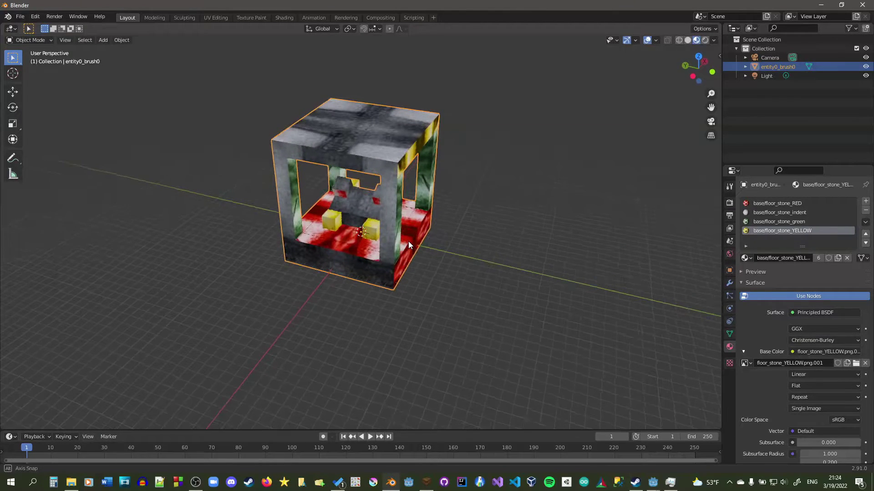
# Step: Set the joined object's scale to 0.0625 on the X, Y and Z axes
pyautogui.click(731, 268)
pyautogui.click(829, 300)
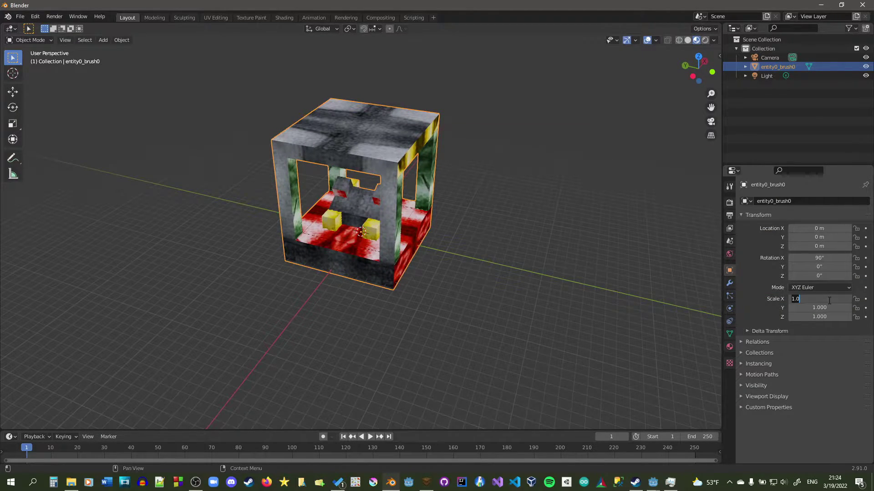
pyautogui.press('Return')
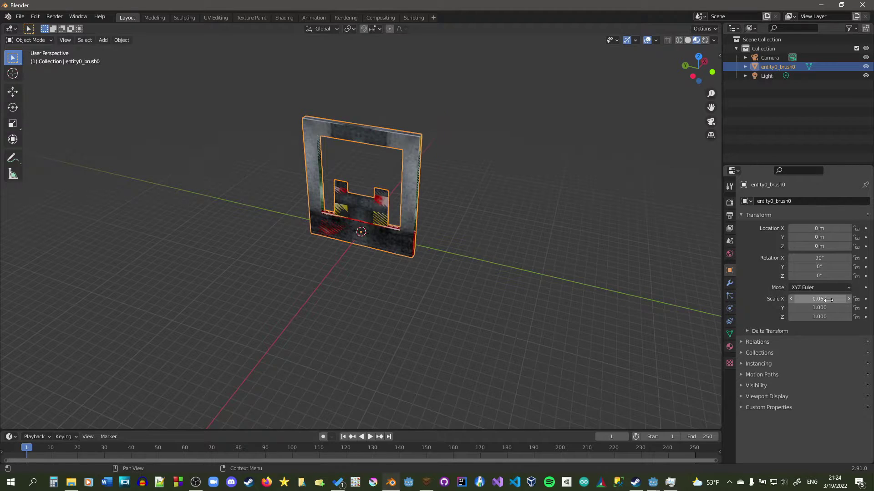
pyautogui.click(826, 308)
pyautogui.write('0.0625')
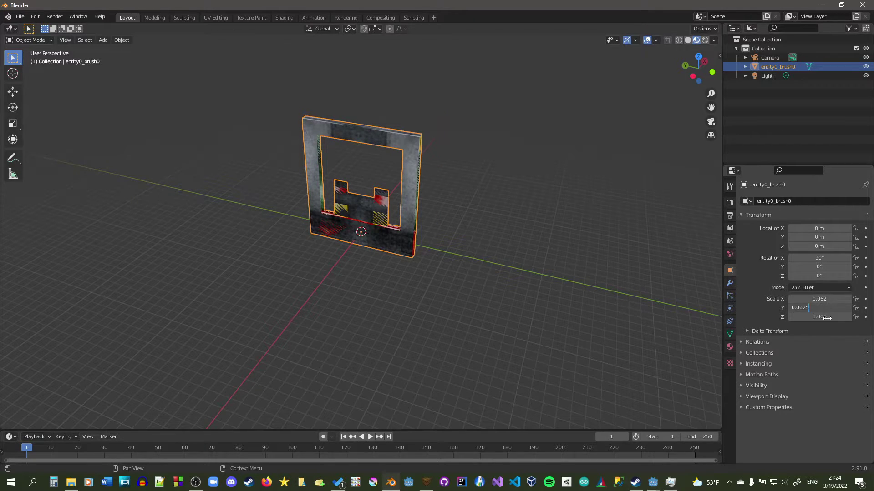
pyautogui.press('Return')
pyautogui.write('0.0625')
pyautogui.scroll(8, 370, 246)
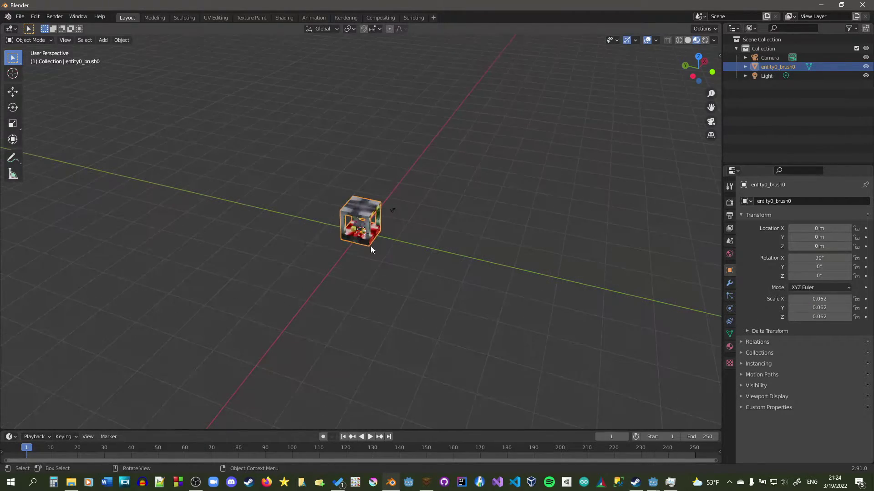
pyautogui.scroll(10, 368, 236)
# Step: Export the model as test_object_from_blender.obj into the project's object folder
pyautogui.click(20, 16)
pyautogui.moveTo(50, 145)
pyautogui.click(167, 217)
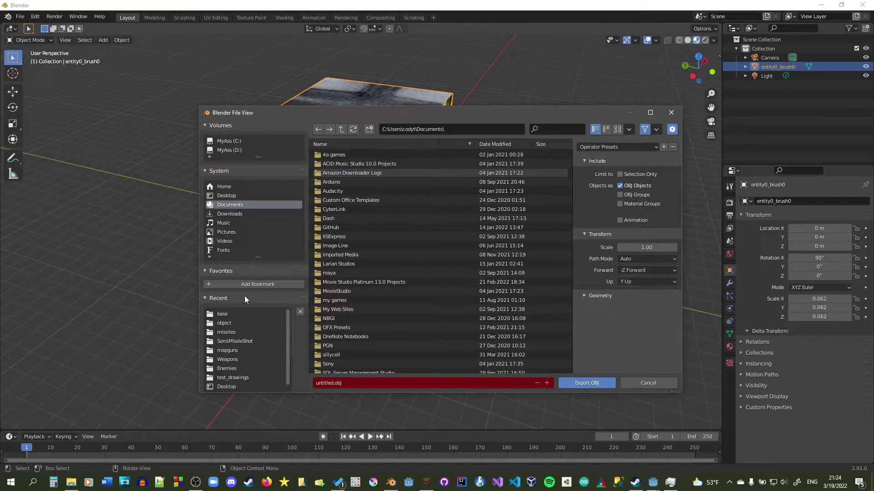
pyautogui.click(235, 314)
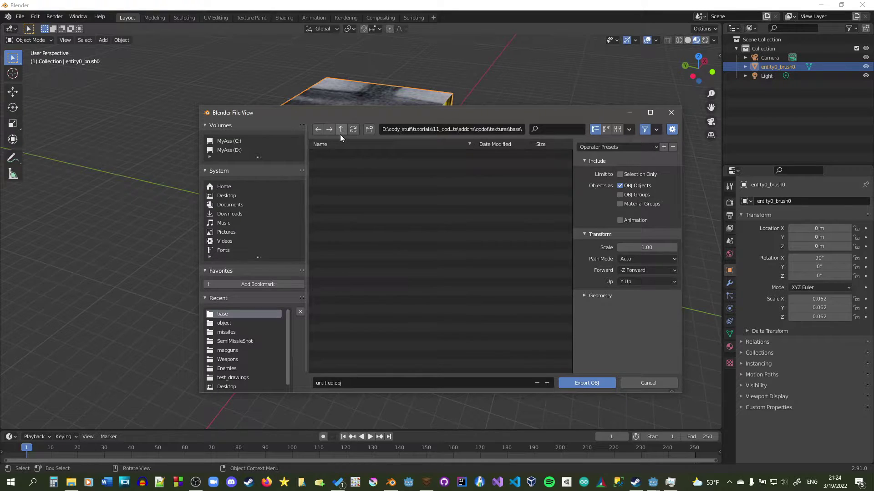
pyautogui.click(243, 323)
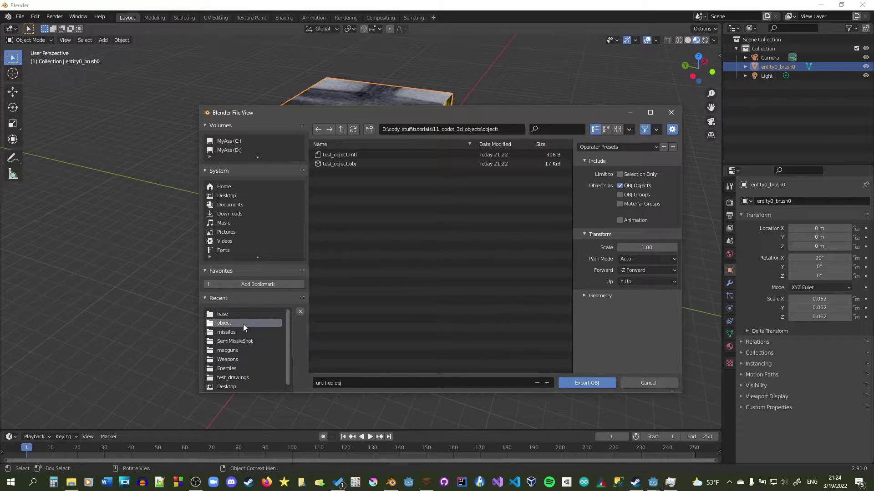
pyautogui.click(376, 165)
pyautogui.click(342, 383)
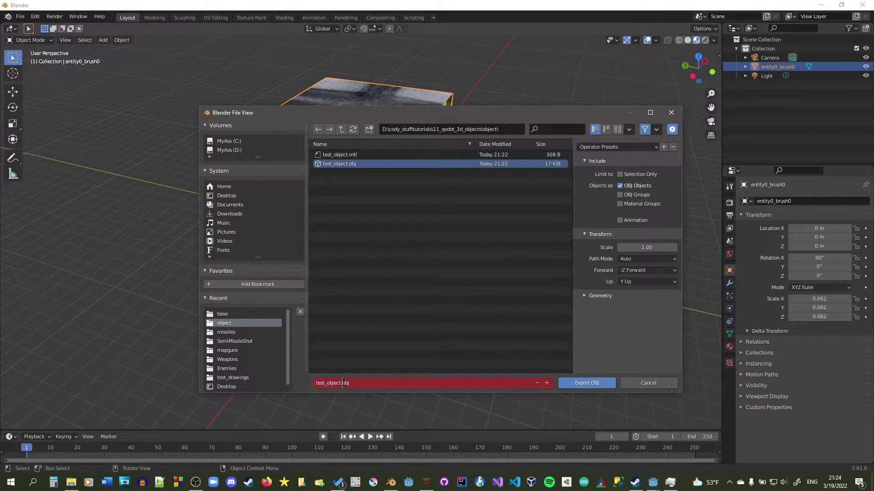
pyautogui.write('_from_blender')
pyautogui.press('Return')
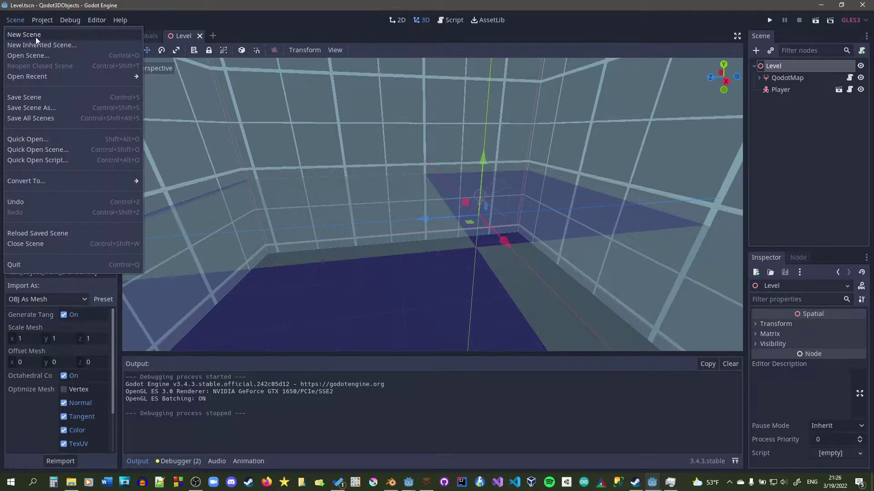
# Step: Switch to Godot and create a new scene with a RigidBody as its root node
pyautogui.click(23, 33)
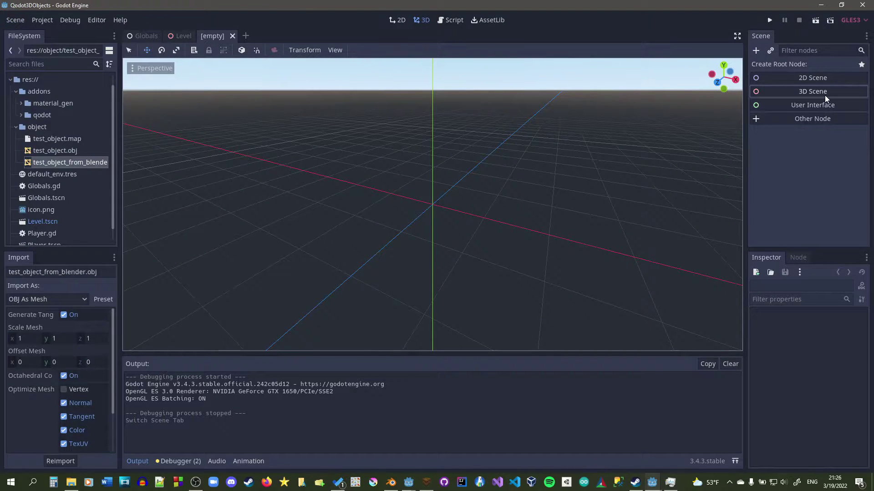
pyautogui.click(806, 118)
pyautogui.write('rigis')
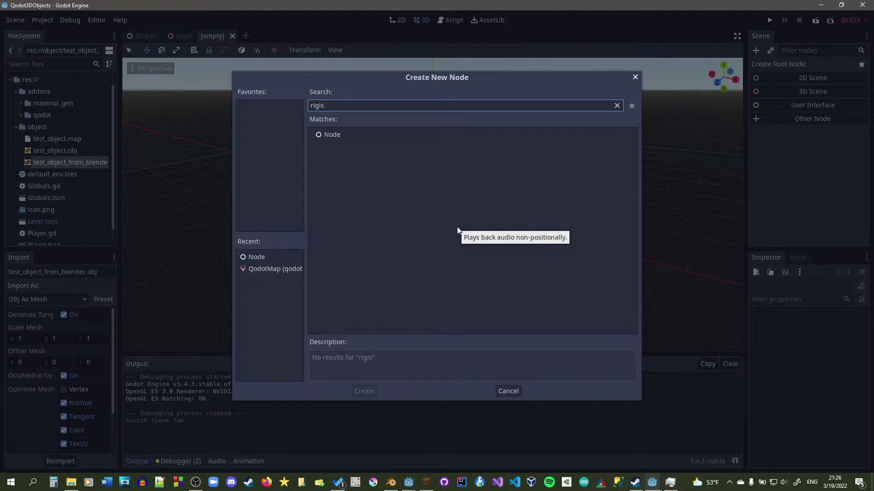
pyautogui.press('BackSpace')
pyautogui.write('d')
pyautogui.press('Down')
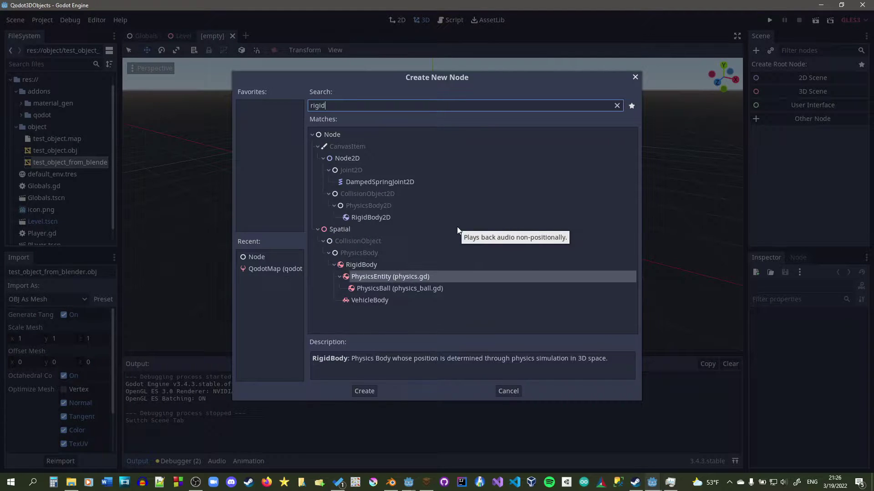
pyautogui.press('Up')
pyautogui.press('Return')
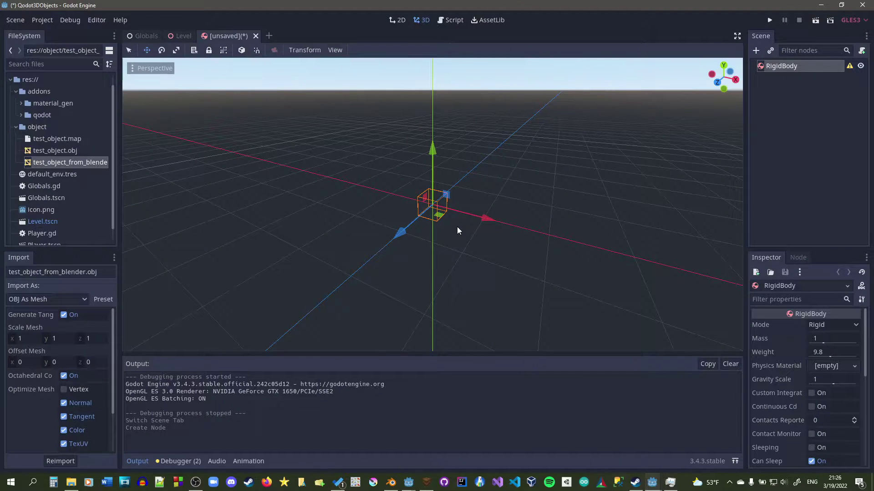
# Step: Add a MeshInstance node as a child of the RigidBody
pyautogui.click(755, 50)
pyautogui.write('mesh')
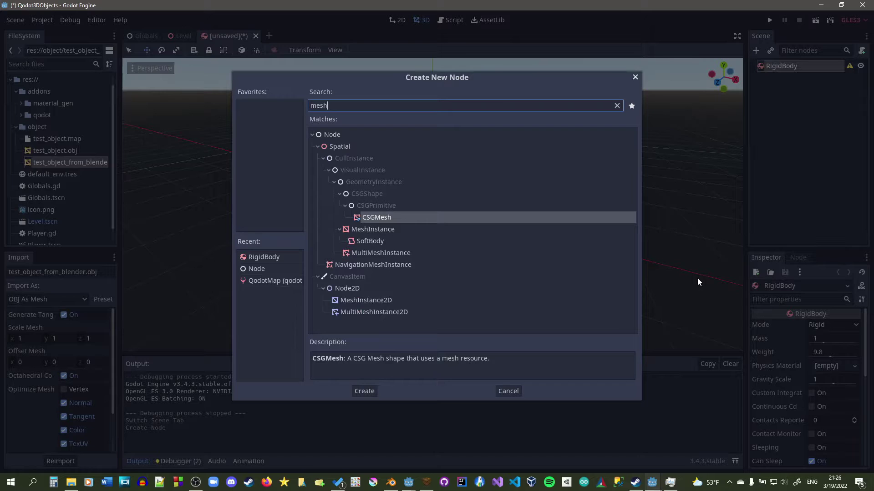
pyautogui.press('Down')
pyautogui.press('Return')
# Step: Load test_object_from_blender.obj from res://object as the MeshInstance's mesh and inspect it from the front
pyautogui.click(855, 324)
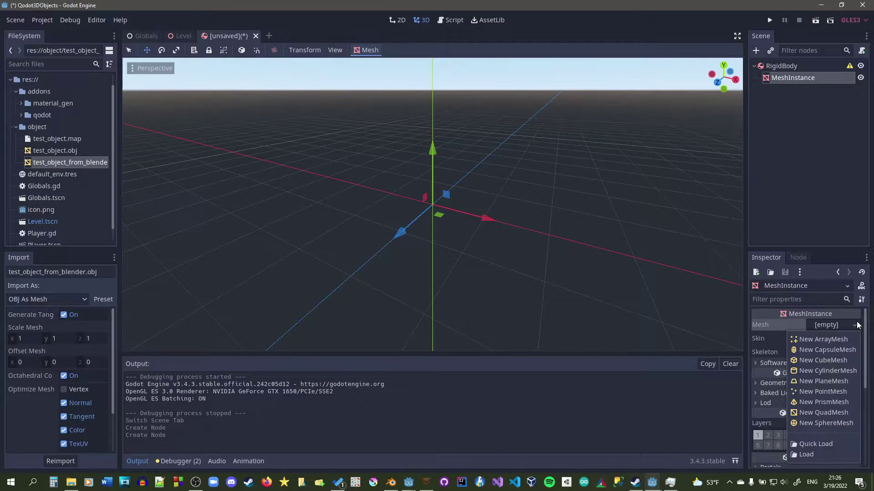
pyautogui.click(824, 453)
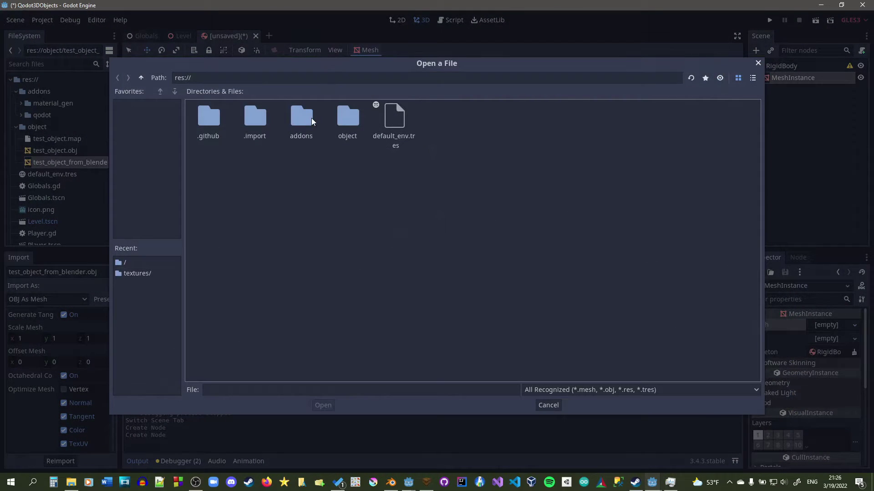
pyautogui.doubleClick(352, 120)
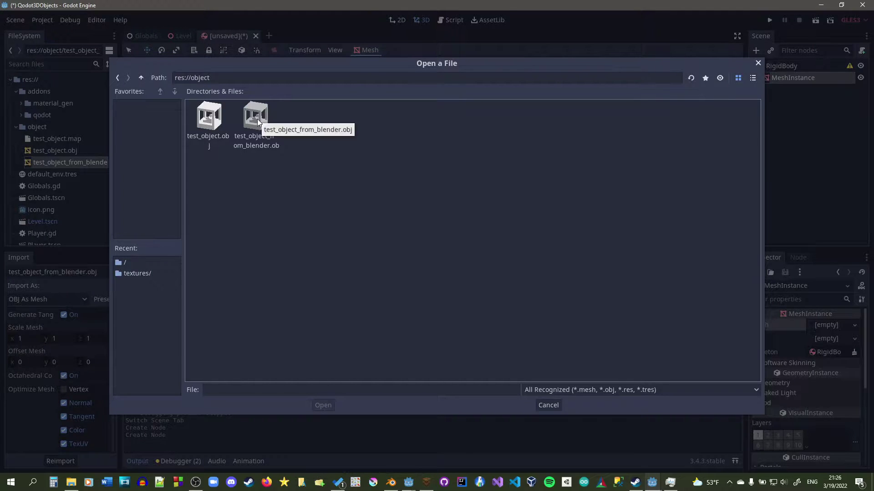
pyautogui.doubleClick(256, 120)
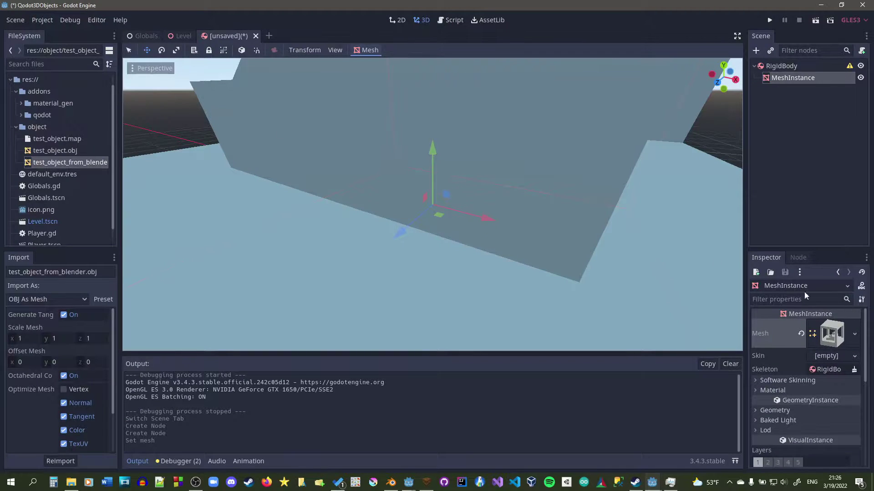
pyautogui.scroll(-15, 447, 199)
pyautogui.moveTo(435, 192); pyautogui.dragTo(491, 195, button='middle')
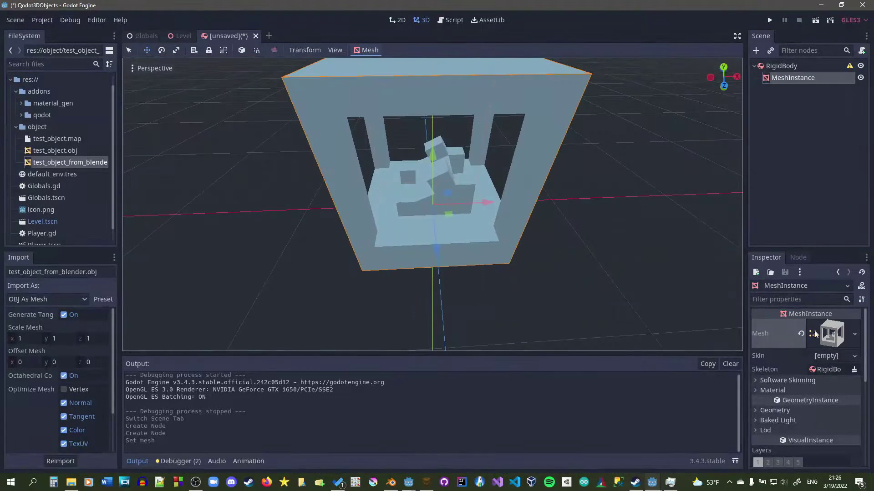
# Step: Expand the mesh resource and examine its surfaces and the MeshInstance's material slots
pyautogui.click(841, 338)
pyautogui.scroll(-5, 818, 373)
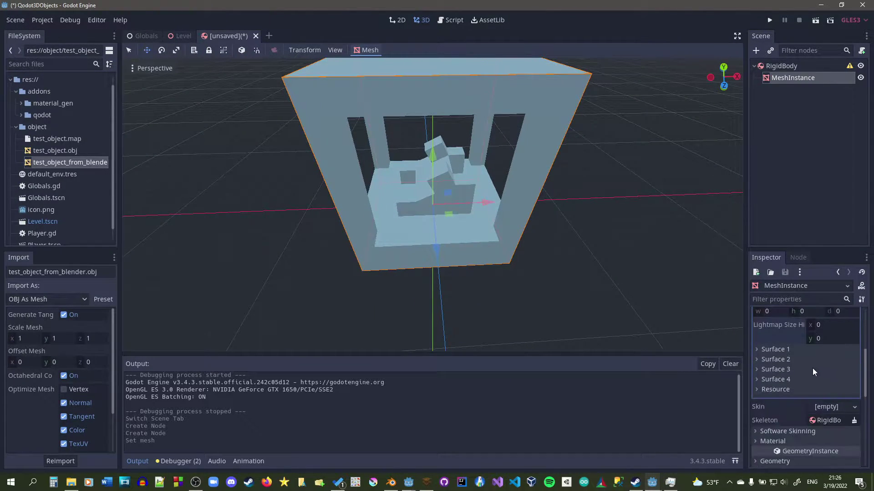
pyautogui.click(786, 349)
pyautogui.click(785, 349)
pyautogui.scroll(-4, 789, 348)
pyautogui.scroll(-1, 789, 348)
pyautogui.click(787, 344)
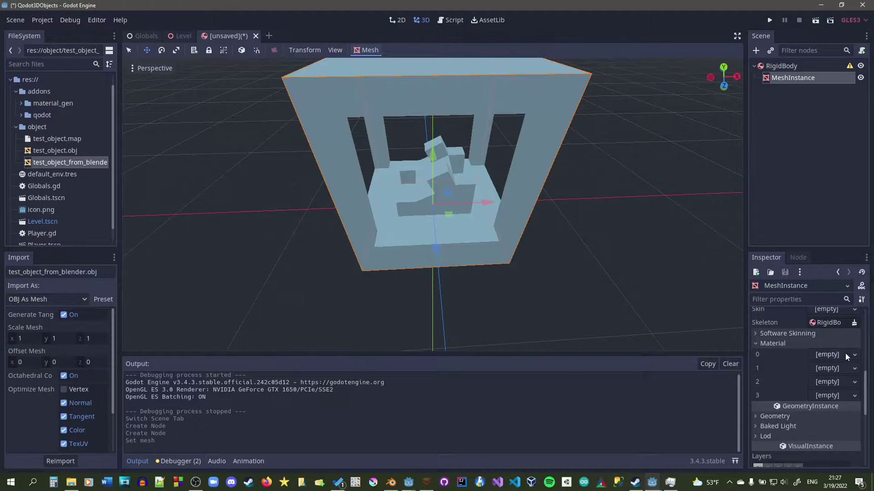
# Step: Open the material of the mesh's Surface 1 for editing and expand its Albedo settings
pyautogui.scroll(3, 839, 397)
pyautogui.click(792, 350)
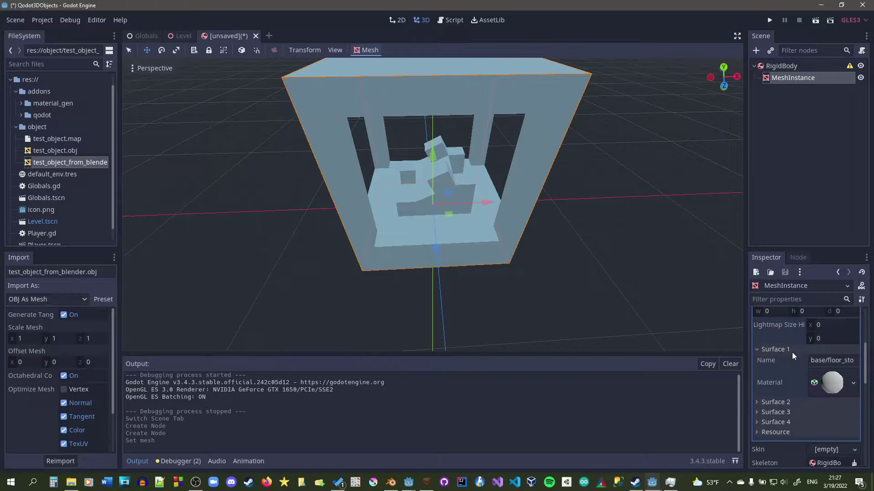
pyautogui.click(792, 352)
pyautogui.click(792, 352)
pyautogui.click(854, 382)
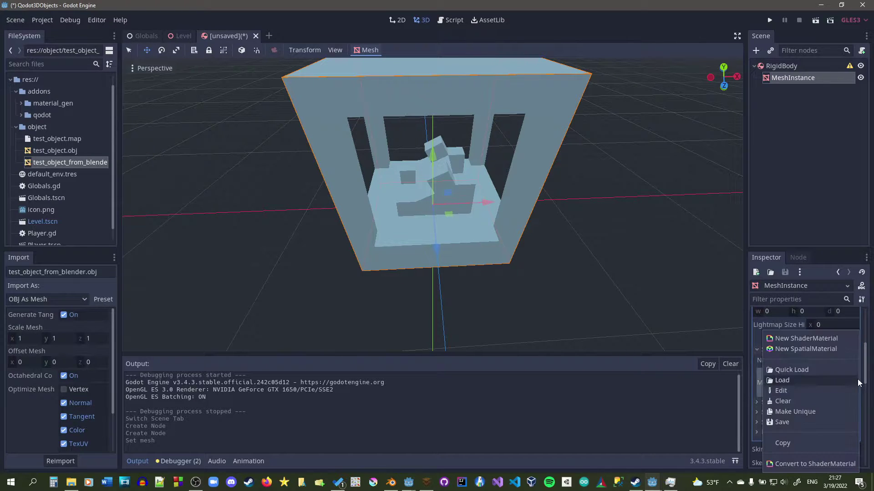
pyautogui.click(751, 377)
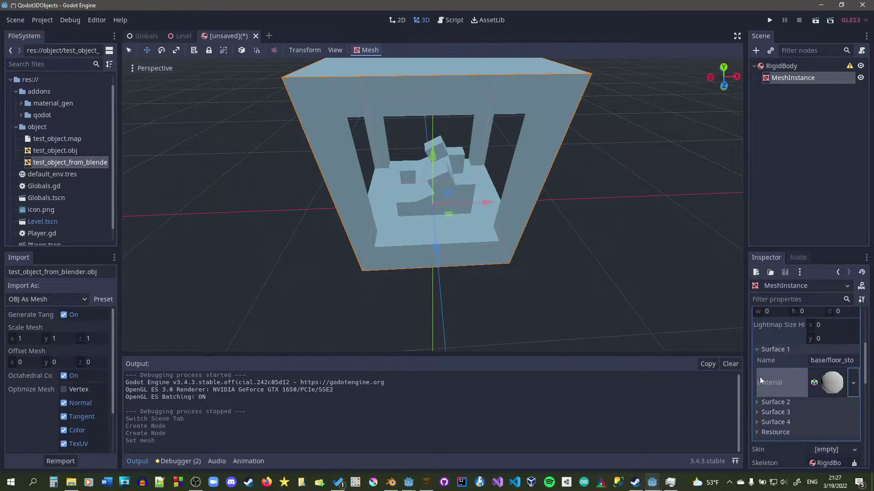
pyautogui.click(845, 391)
pyautogui.scroll(-1, 780, 417)
pyautogui.click(779, 417)
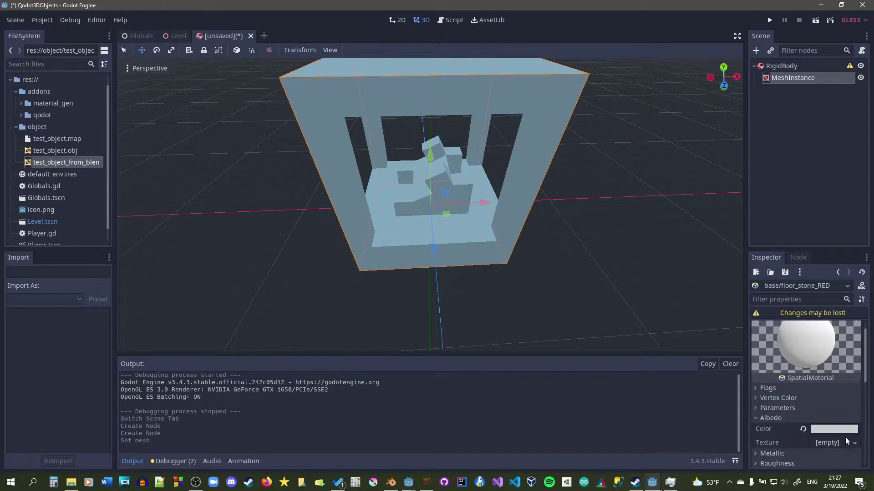
# Step: Load floor_stone_RED.png from res://addons/qodot/textures/base as the material's albedo texture and inspect the mesh from several sides
pyautogui.click(845, 439)
pyautogui.click(830, 465)
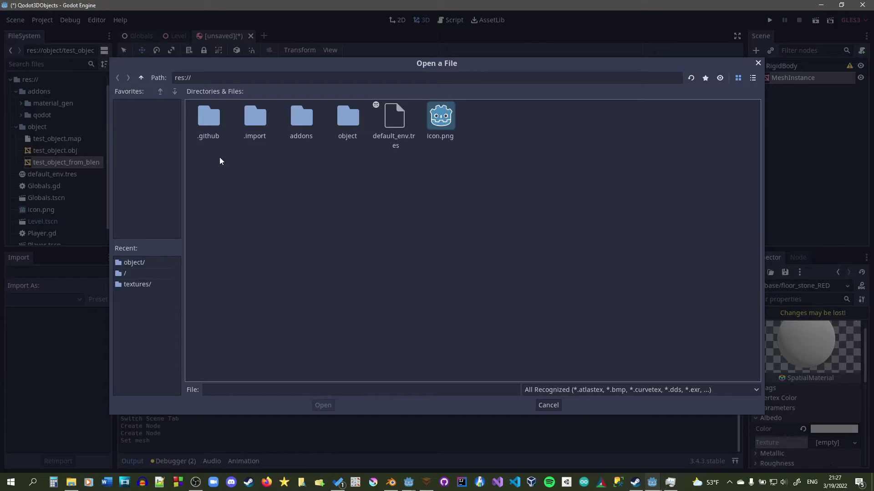
pyautogui.doubleClick(321, 123)
pyautogui.doubleClick(244, 116)
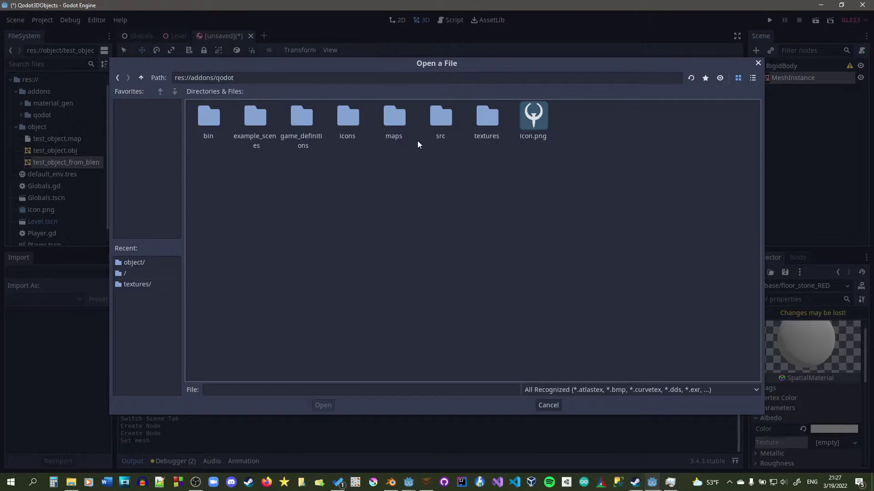
pyautogui.doubleClick(483, 119)
pyautogui.doubleClick(206, 118)
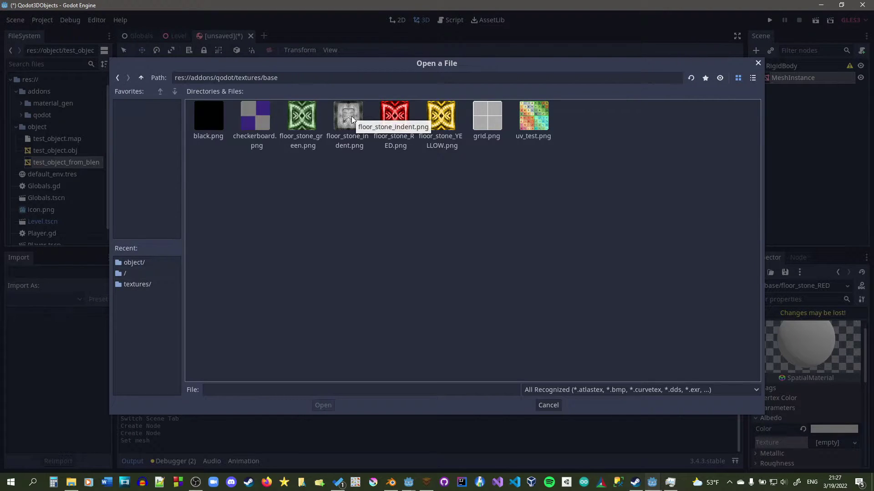
pyautogui.doubleClick(403, 120)
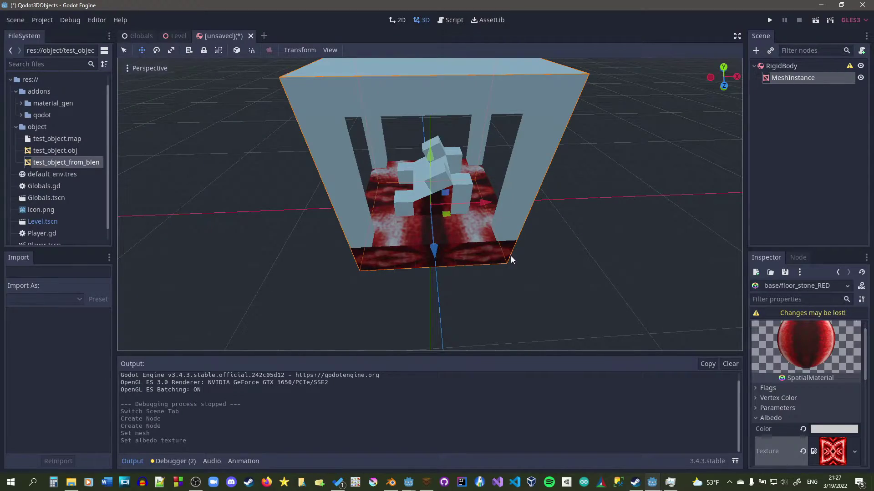
pyautogui.moveTo(511, 259); pyautogui.dragTo(610, 258, button='middle')
pyautogui.moveTo(394, 229); pyautogui.dragTo(603, 237, button='middle')
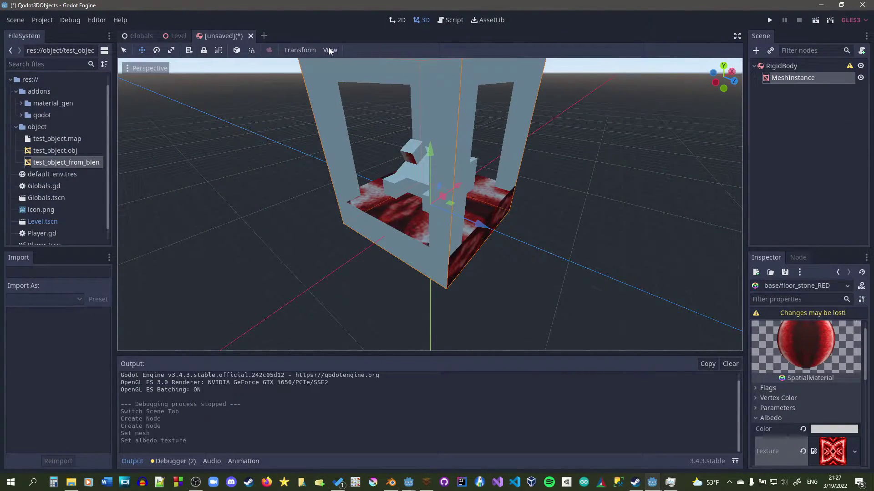
# Step: Add a simplified convex CollisionShape generated from the MeshInstance's mesh under the RigidBody
pyautogui.click(849, 66)
pyautogui.click(551, 209)
pyautogui.click(798, 78)
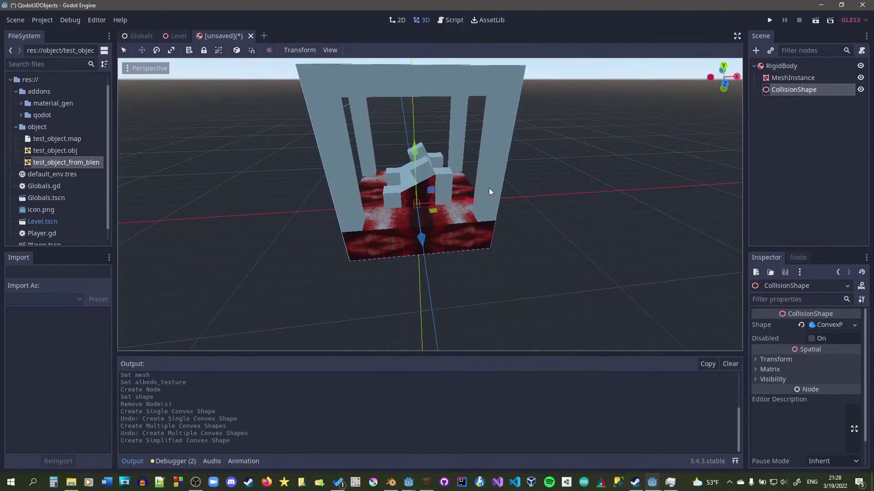
pyautogui.moveTo(489, 188); pyautogui.dragTo(156, 190, button='middle')
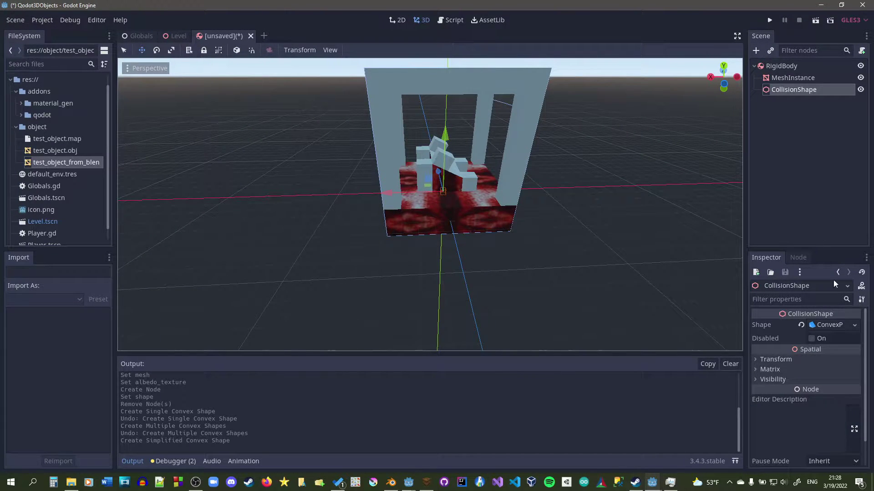
# Step: Select the MeshInstance and CollisionShape together and set their X scale to 0.063
pyautogui.click(838, 69)
pyautogui.click(837, 89)
pyautogui.click(817, 68)
pyautogui.click(816, 78)
pyautogui.keyDown('shift'); pyautogui.click(819, 90); pyautogui.keyUp('shift')
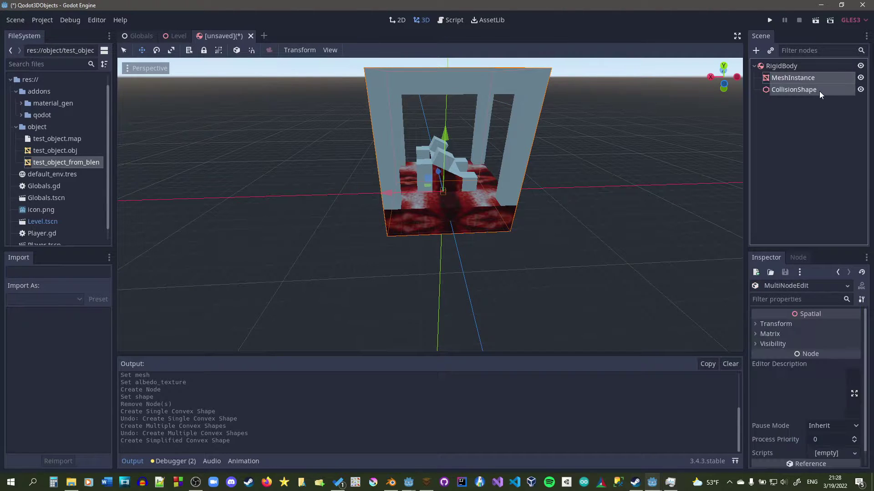
pyautogui.click(783, 324)
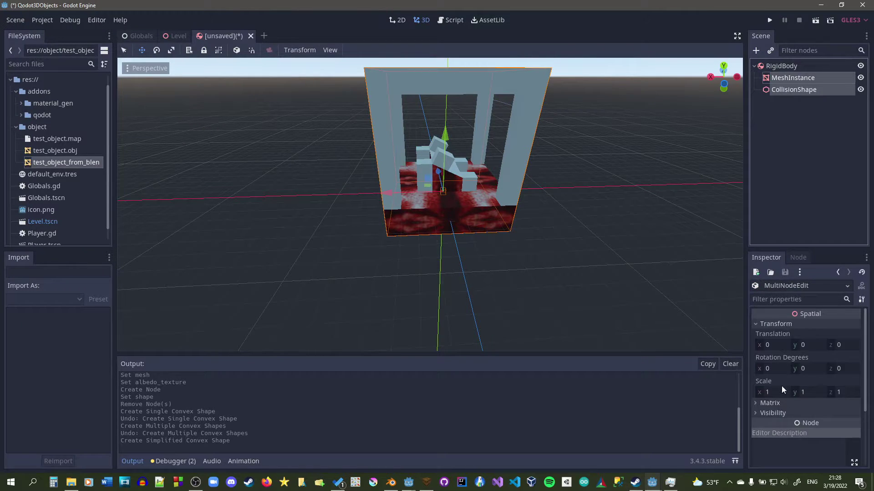
pyautogui.click(780, 391)
pyautogui.write('0.063')
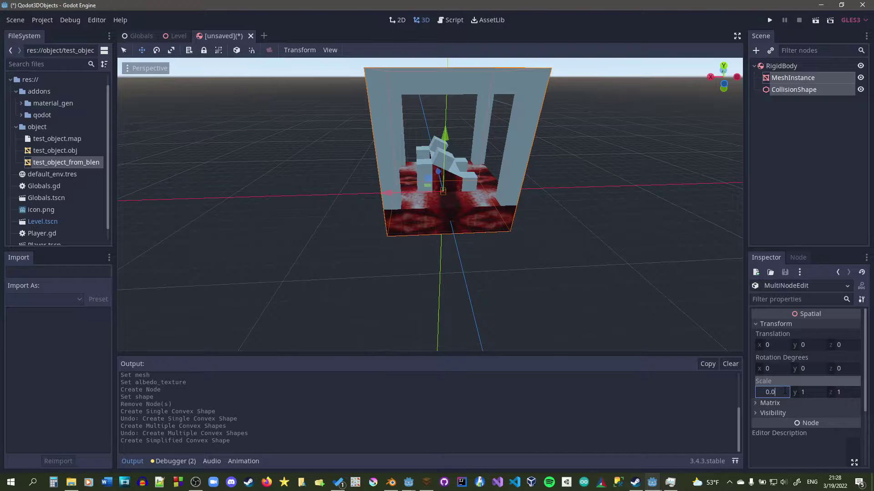
pyautogui.press('Return')
# Step: Copy the 0.063 X scale value into the Y and Z scale of both selected nodes
pyautogui.click(765, 396)
pyautogui.hotkey('ctrl', 'c')
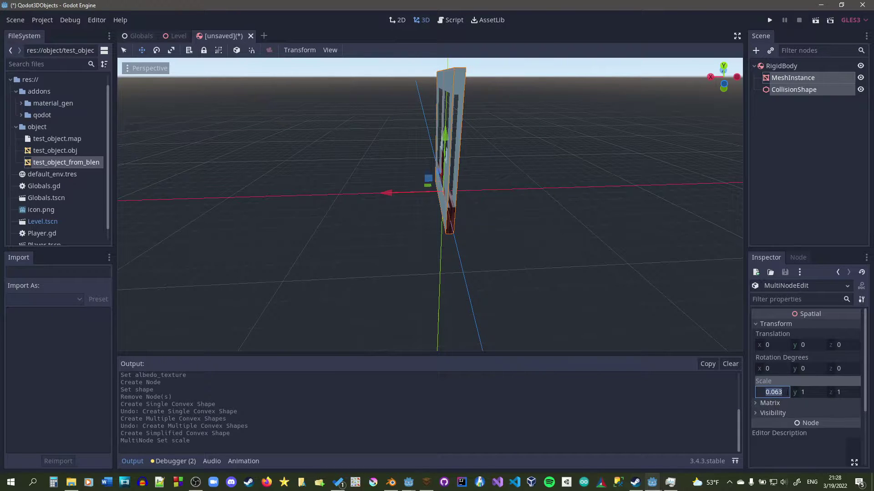
pyautogui.click(822, 396)
pyautogui.hotkey('ctrl', 'v')
pyautogui.click(857, 397)
pyautogui.hotkey('ctrl', 'v')
pyautogui.press('Return')
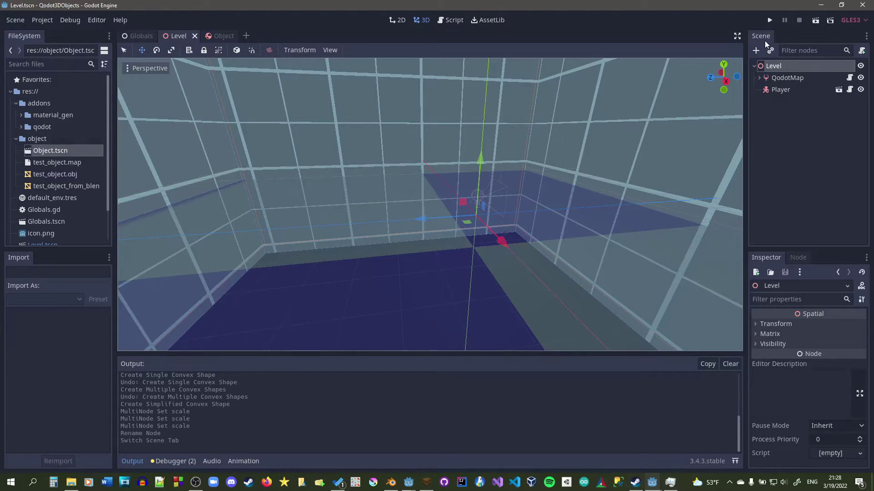
# Step: Instance Object.tscn in the Level scene, run the project to view the object in-game, and quit the run
pyautogui.click(770, 50)
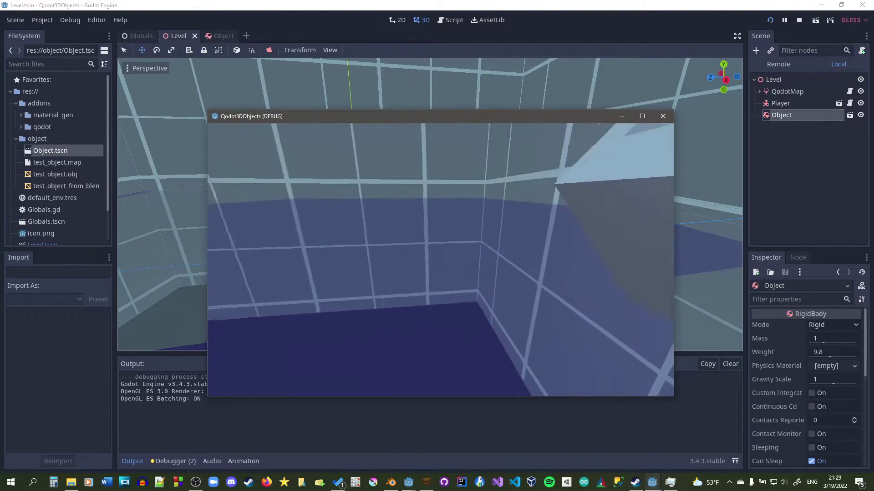
pyautogui.press('w')
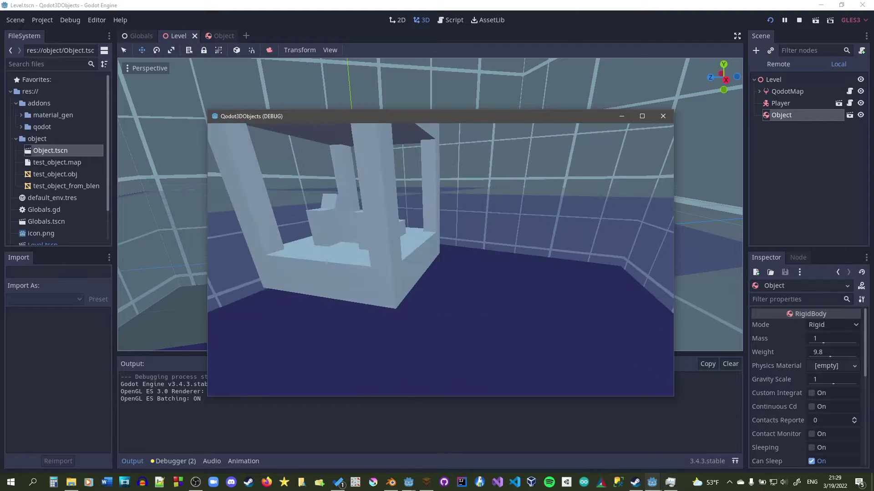
pyautogui.press('Escape')
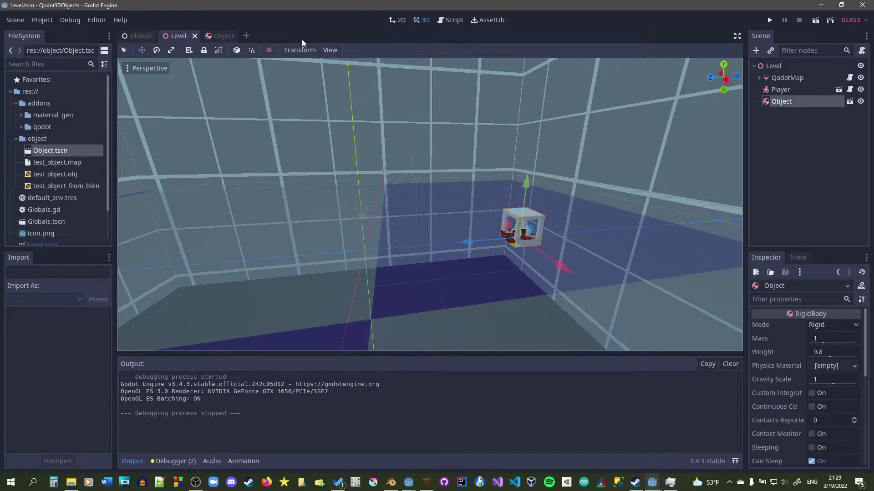
# Step: Return to the Object scene and examine the MeshInstance's mesh settings and the root RigidBody's properties
pyautogui.click(220, 39)
pyautogui.scroll(4, 448, 187)
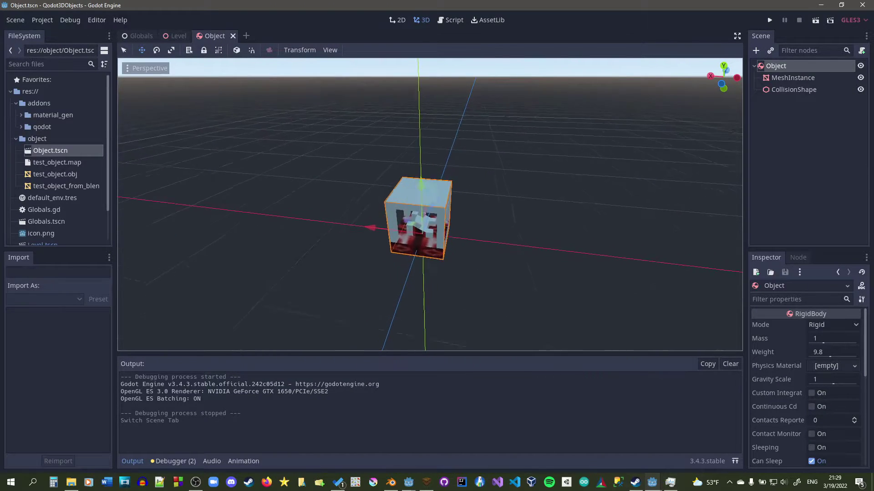
pyautogui.click(812, 79)
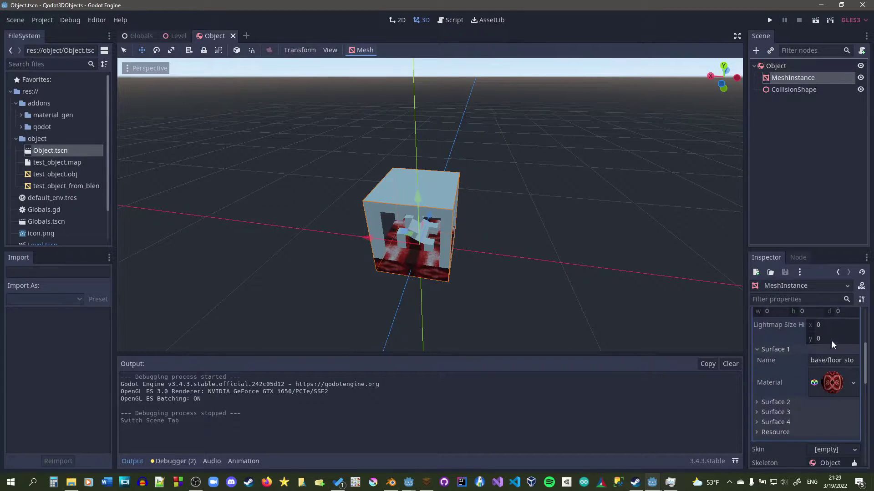
pyautogui.scroll(5, 785, 389)
pyautogui.scroll(-3, 790, 396)
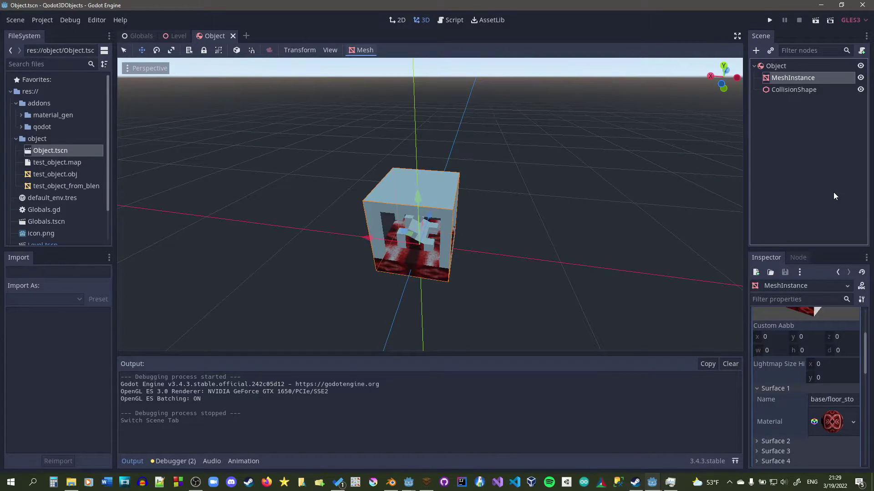
pyautogui.click(810, 68)
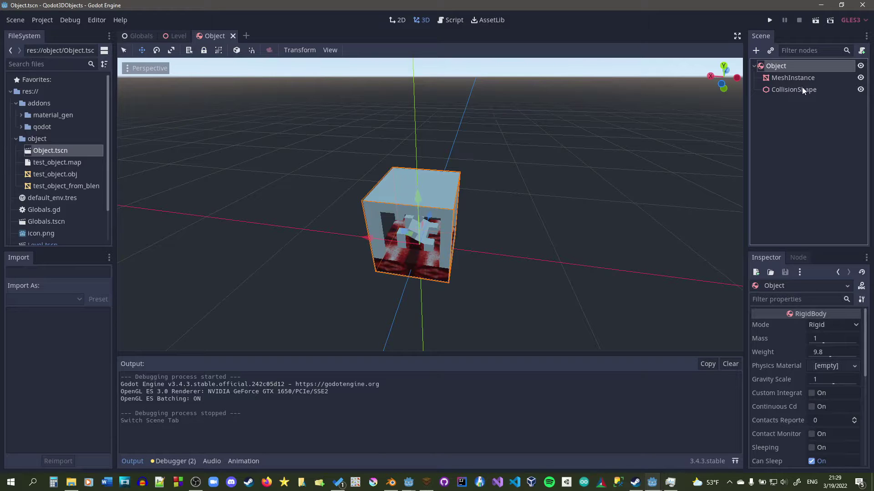
pyautogui.scroll(-5, 838, 383)
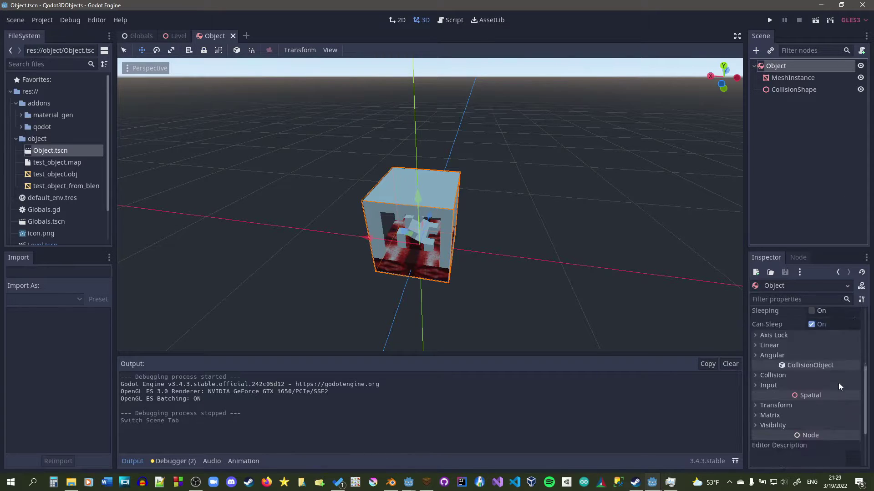
pyautogui.scroll(3, 834, 384)
# Step: Collapse Surface 1 of the MeshInstance's mesh and compare the list of surfaces with the numbered material slots
pyautogui.click(792, 77)
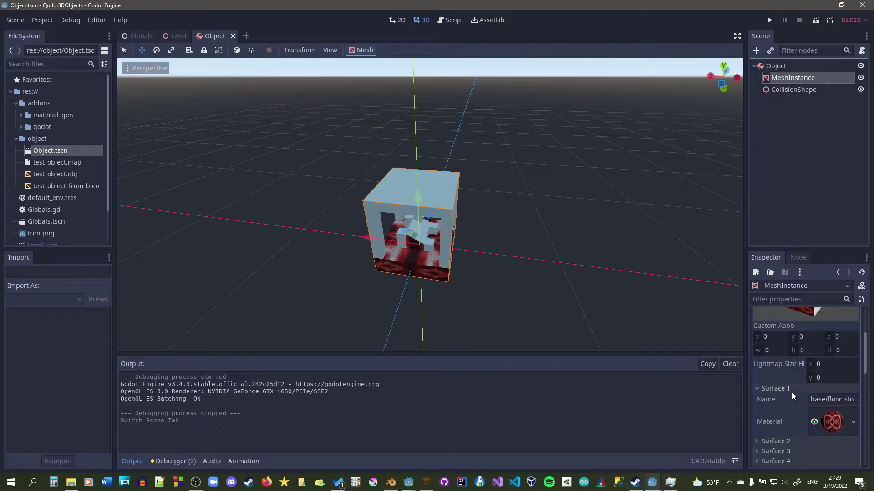
pyautogui.scroll(-2, 791, 392)
pyautogui.click(786, 351)
pyautogui.scroll(-3, 802, 376)
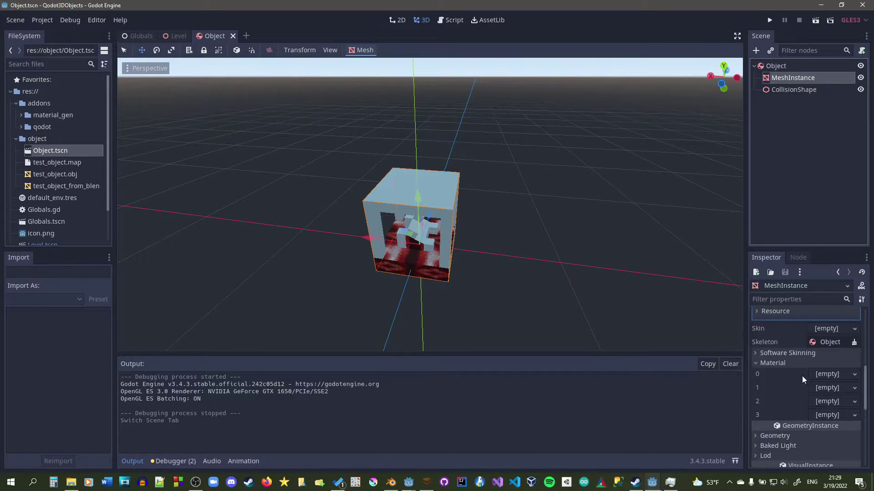
pyautogui.scroll(1, 783, 329)
pyautogui.scroll(1, 782, 332)
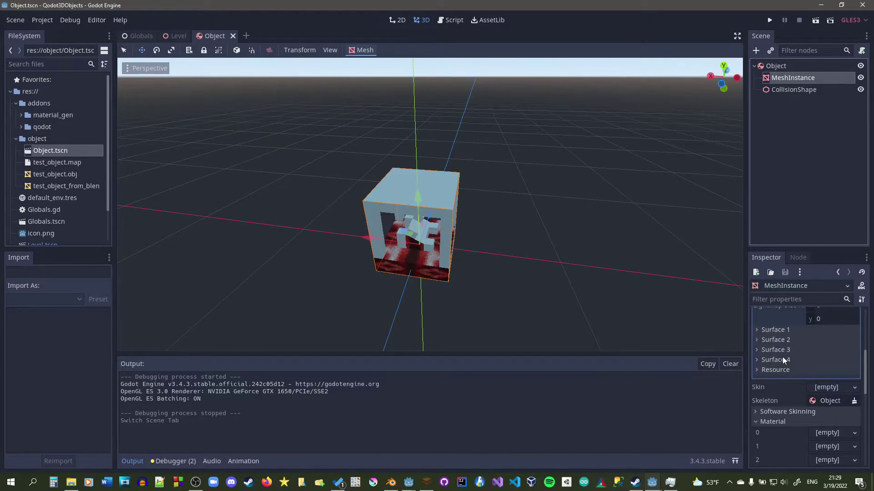
pyautogui.scroll(-3, 802, 400)
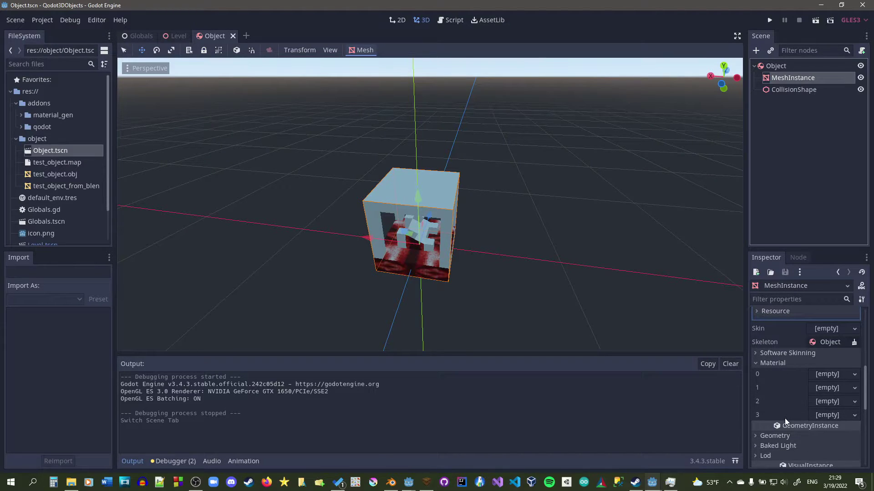
pyautogui.scroll(5, 815, 395)
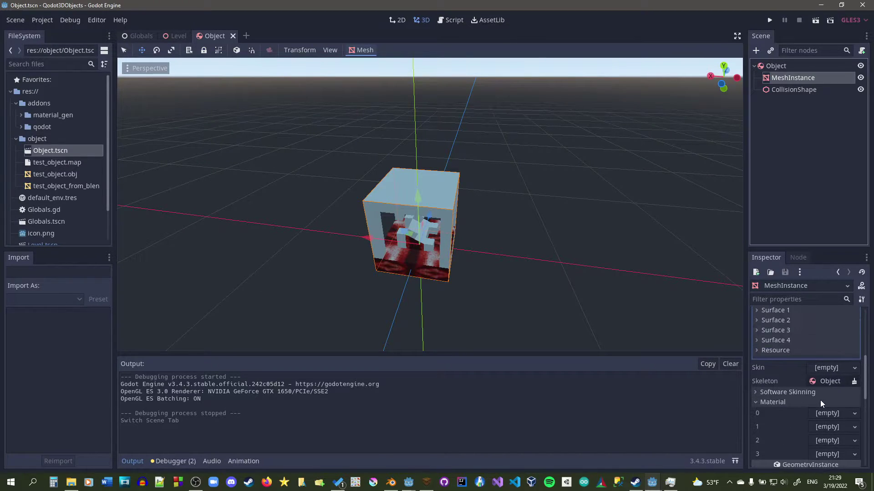
pyautogui.scroll(-3, 804, 419)
pyautogui.scroll(1, 797, 382)
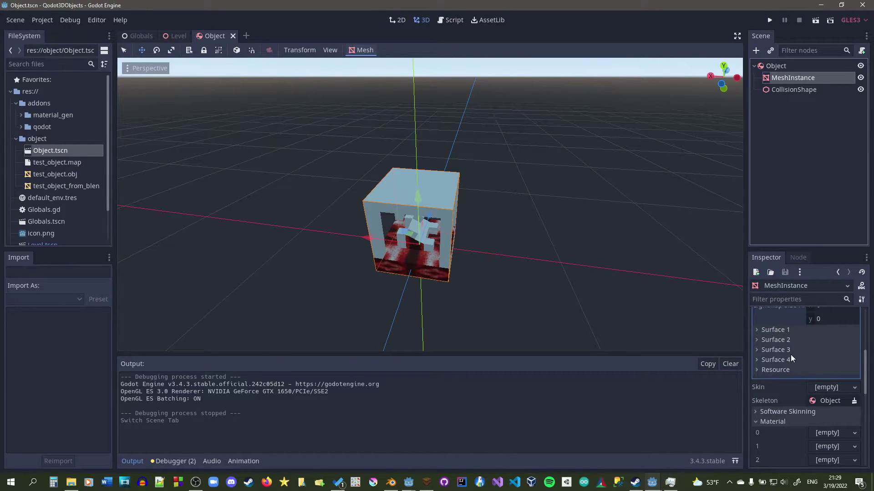
# Step: Expand Surface 1 of the mesh and read its full name
pyautogui.click(794, 331)
pyautogui.click(795, 329)
pyautogui.click(796, 329)
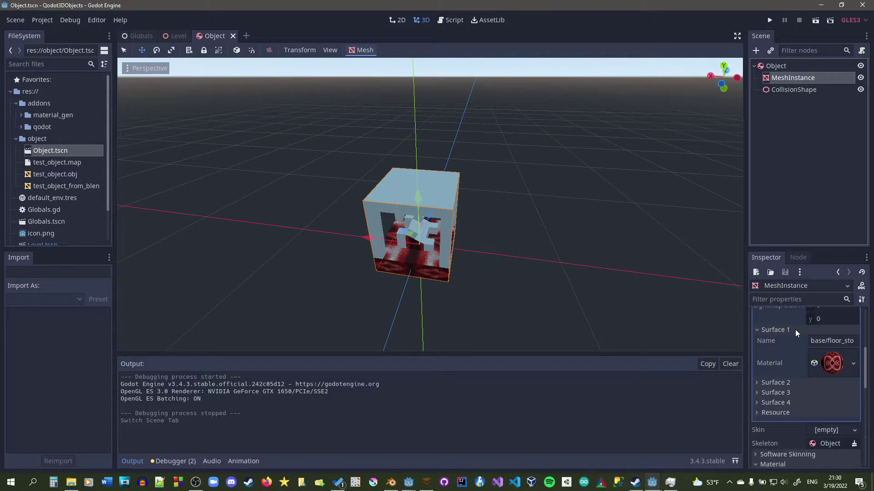
pyautogui.moveTo(809, 342); pyautogui.dragTo(873, 341)
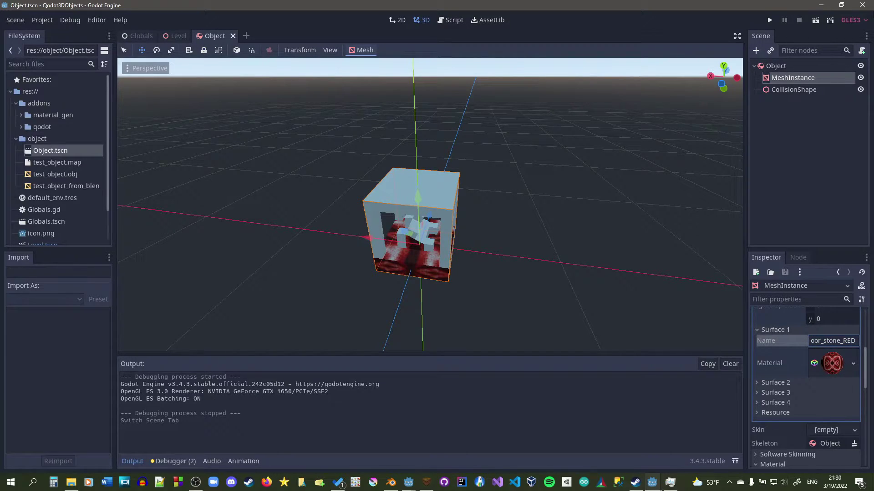
# Step: Attach a new script Object.gd to the Object root node and delete the template code below extends RigidBody
pyautogui.click(849, 66)
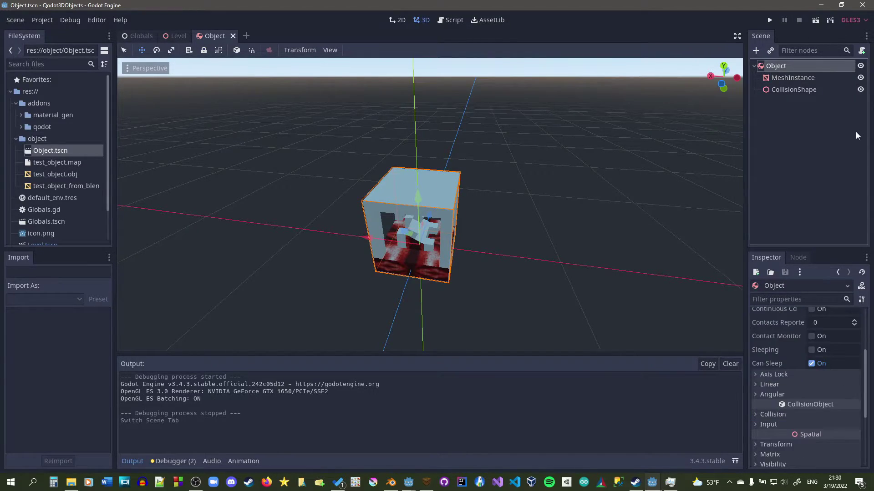
pyautogui.click(861, 50)
pyautogui.click(404, 302)
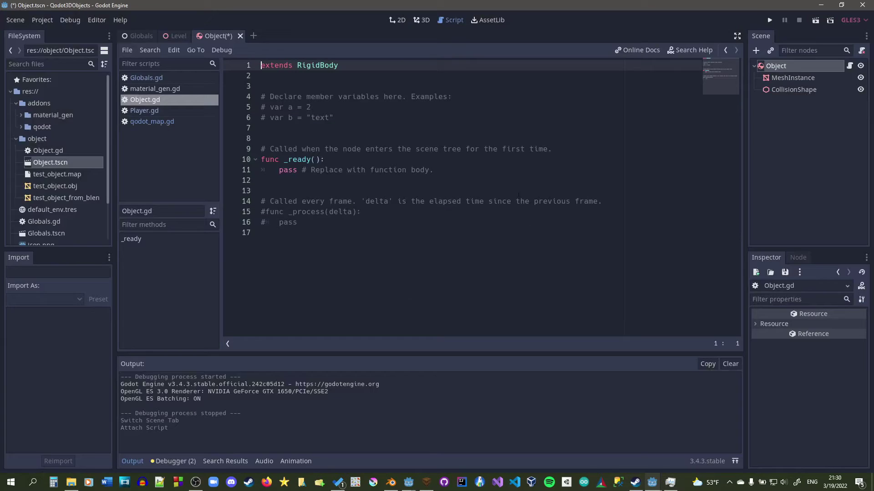
pyautogui.moveTo(273, 232); pyautogui.dragTo(249, 75)
pyautogui.press('Return')
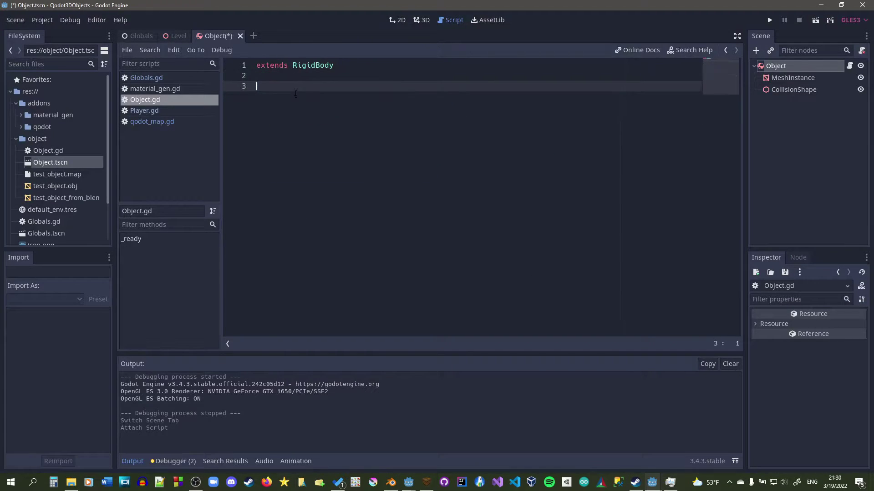